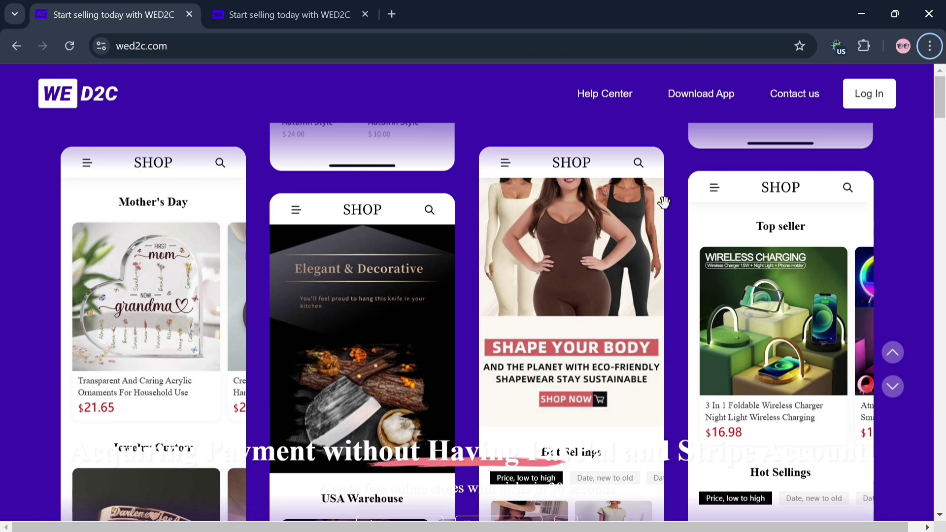
Scroll down through the WED2C home page and back up to the top
mouse_move(649, 324)
scroll(690, 318, down, 8)
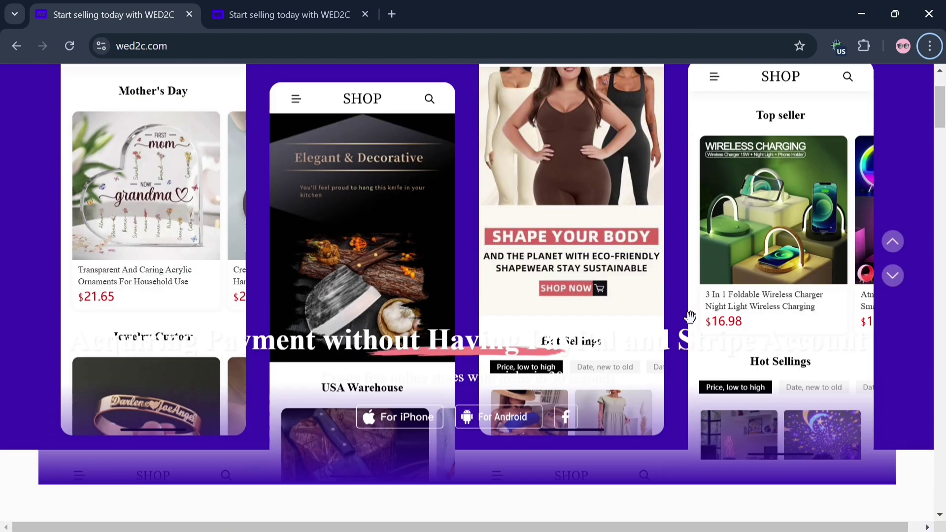
scroll(690, 317, down, 5)
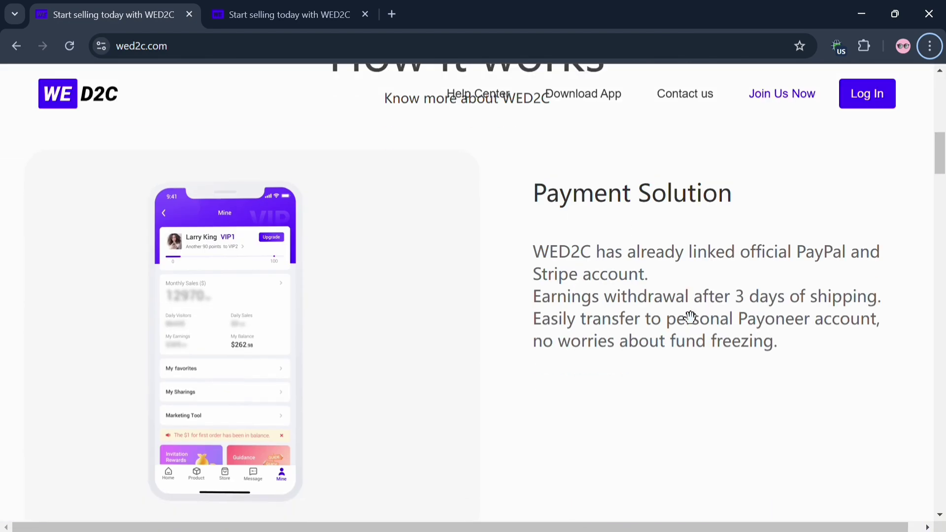
scroll(690, 317, down, 1)
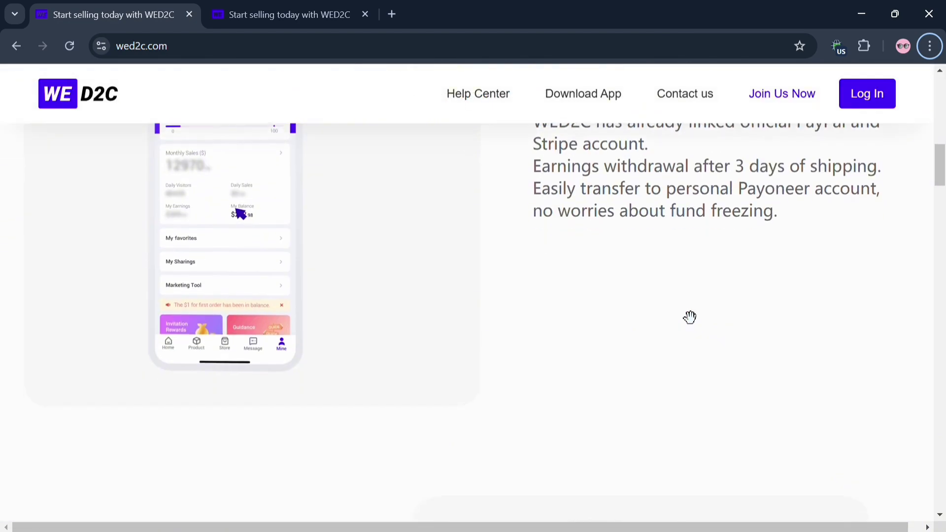
scroll(690, 317, down, 3)
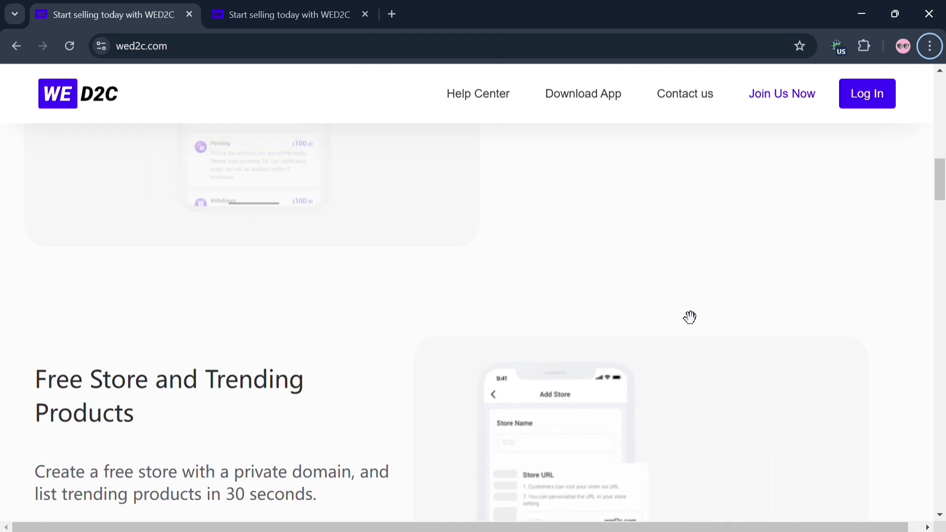
scroll(690, 317, down, 12)
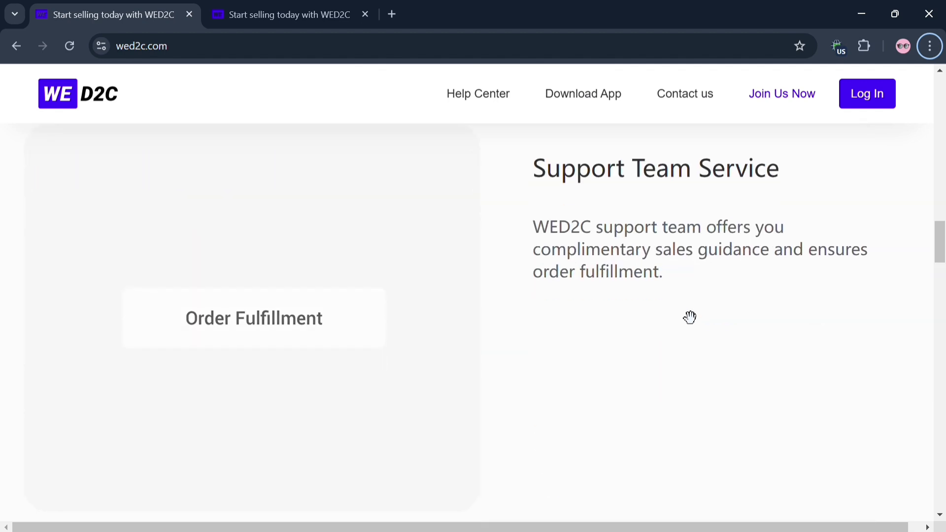
scroll(689, 317, down, 2)
scroll(689, 316, down, 10)
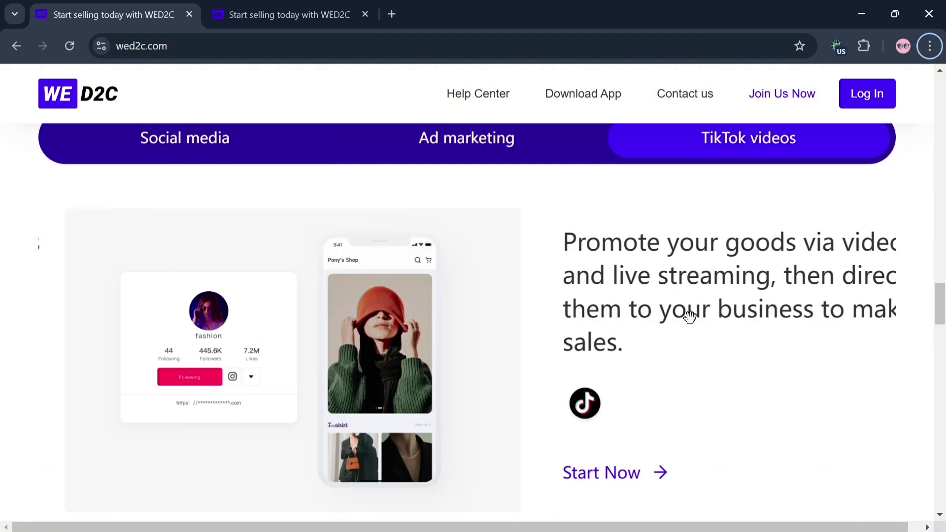
scroll(690, 317, down, 6)
scroll(690, 317, down, 6)
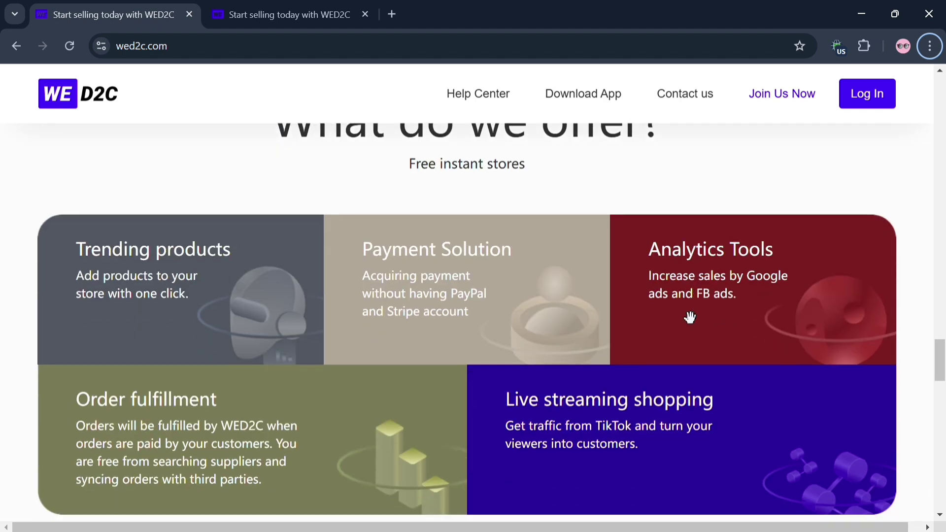
scroll(690, 317, down, 20)
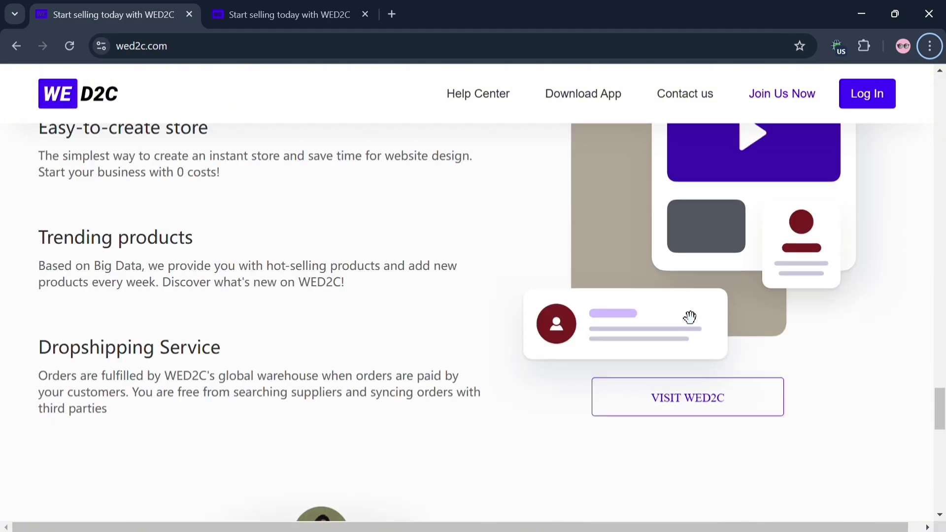
scroll(689, 317, down, 4)
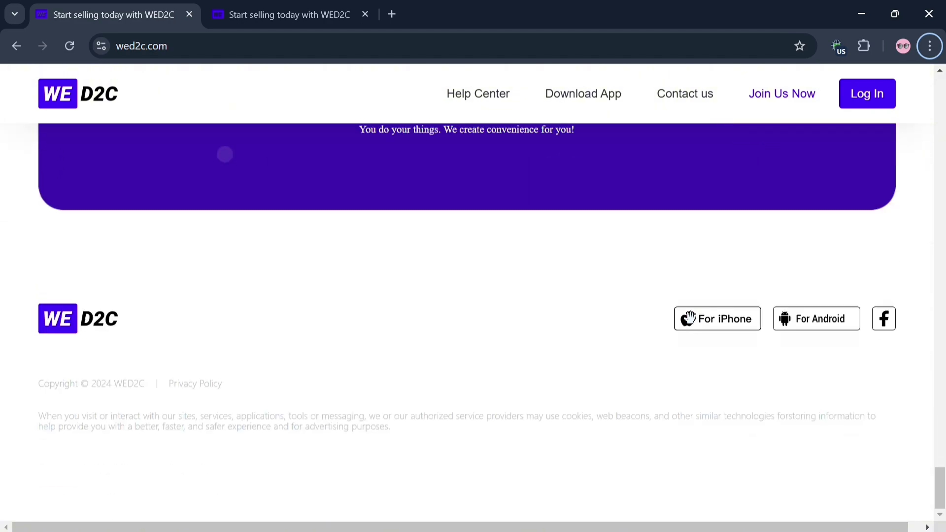
scroll(690, 317, up, 9)
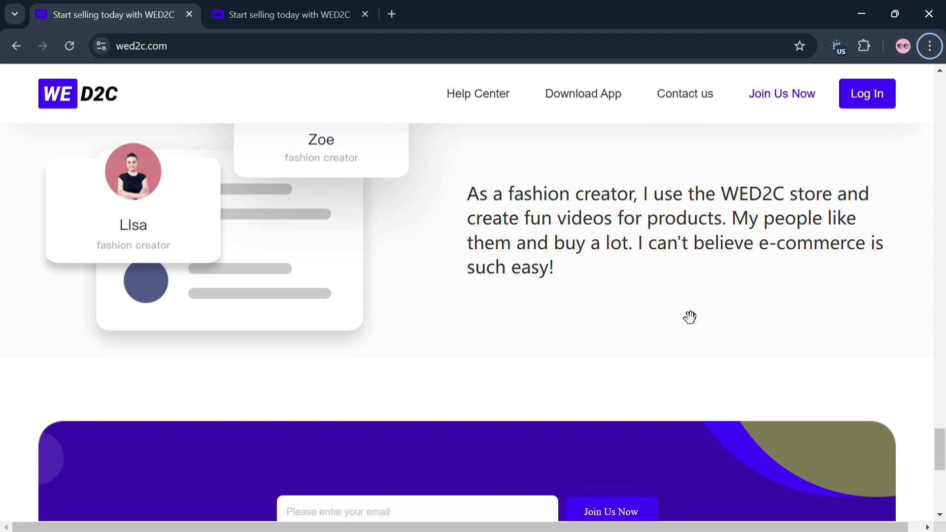
scroll(690, 317, down, 8)
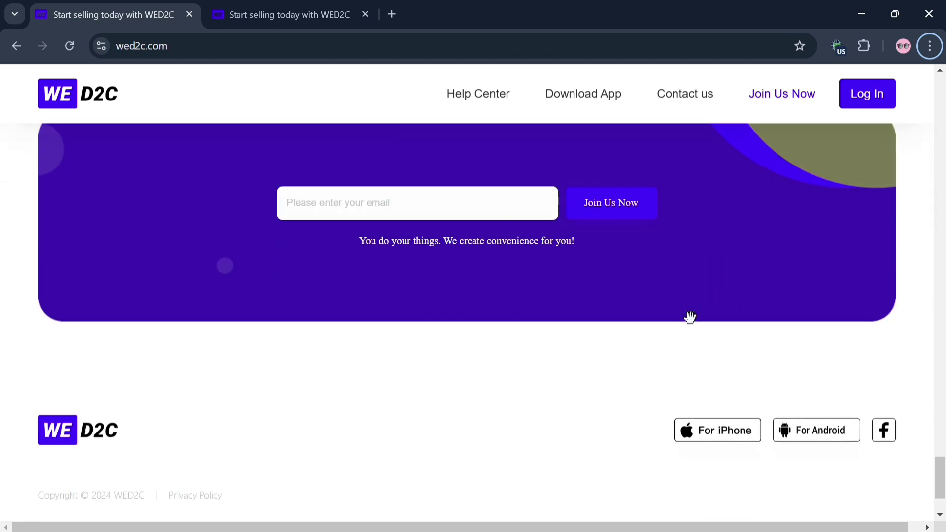
scroll(690, 317, up, 8)
scroll(690, 317, up, 20)
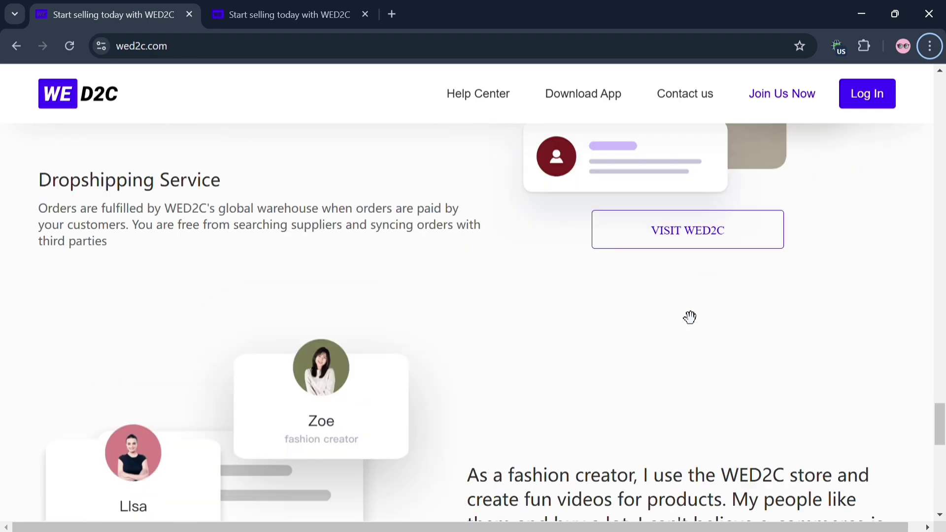
scroll(690, 316, up, 5)
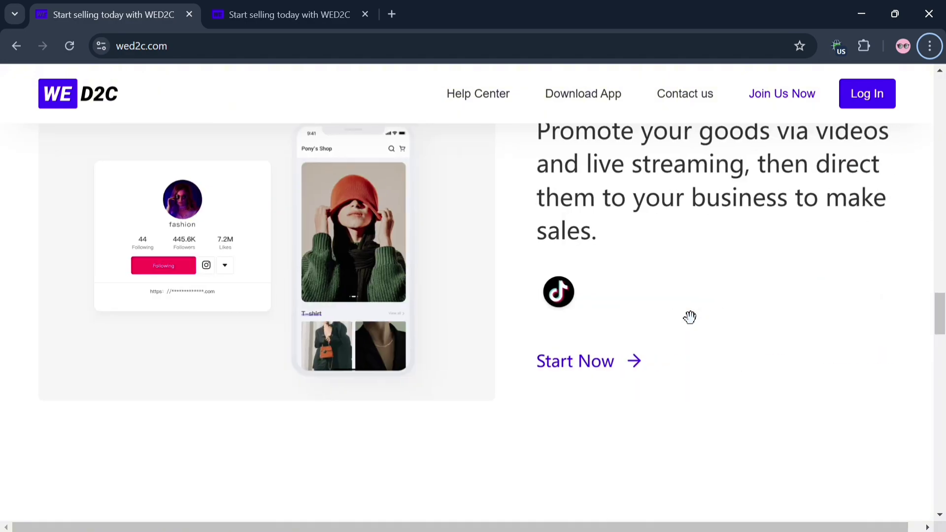
scroll(690, 317, up, 9)
scroll(689, 317, up, 15)
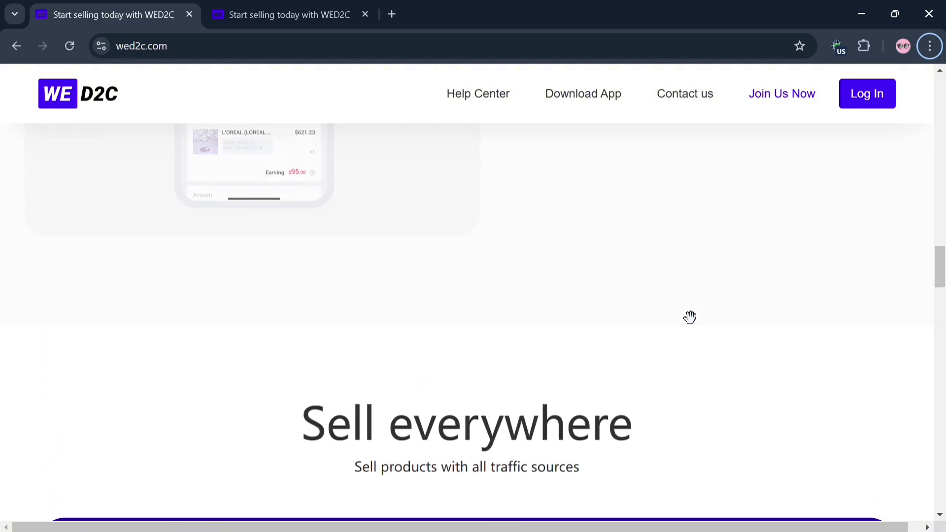
scroll(690, 317, up, 6)
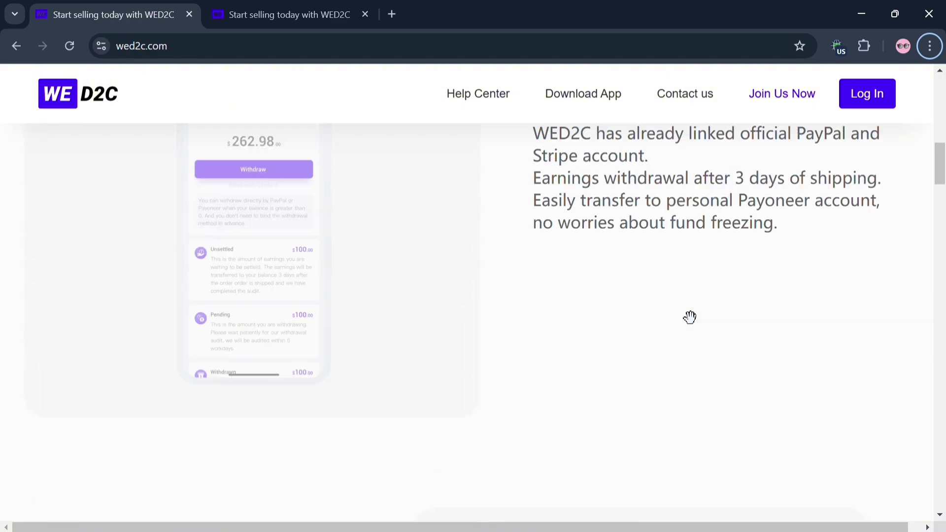
scroll(690, 317, up, 9)
scroll(690, 317, up, 3)
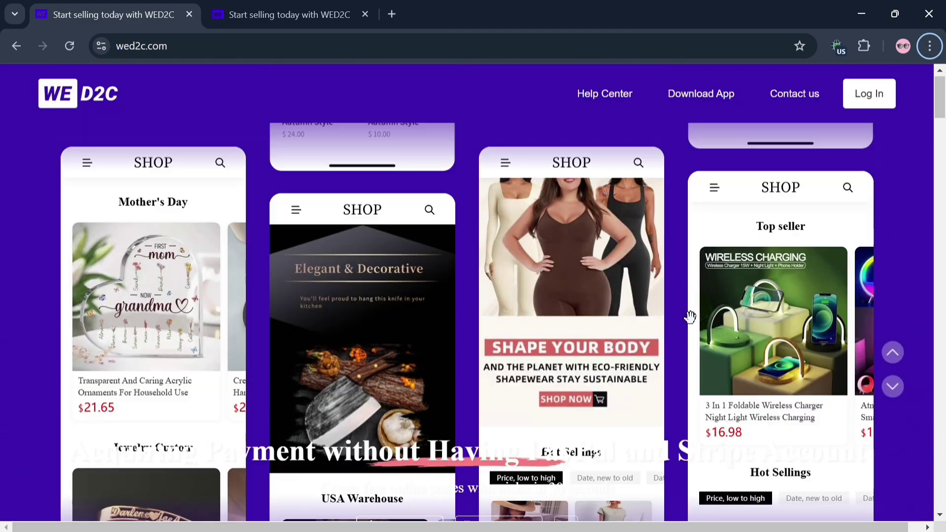
Bring up the Welcome to WED2C QR-code login panel, then go to the business site tab
scroll(690, 317, down, 2)
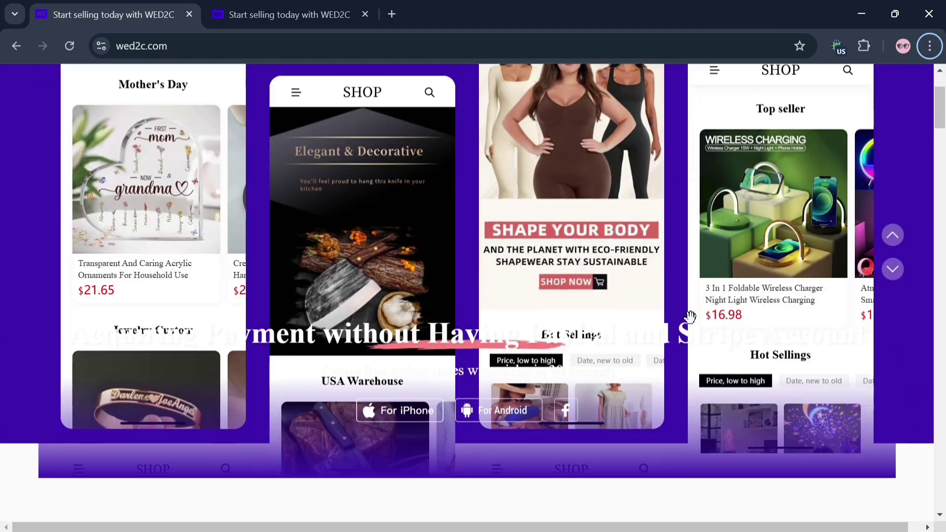
scroll(689, 317, up, 2)
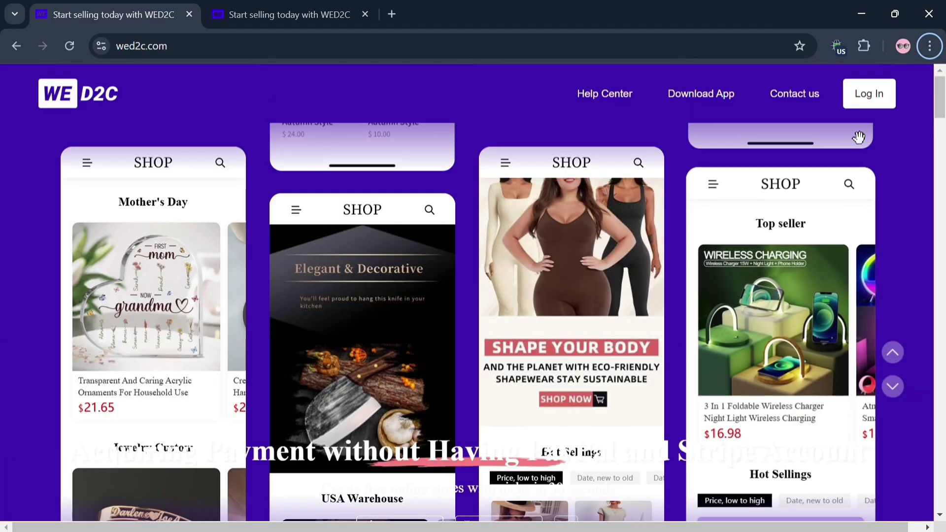
click(871, 96)
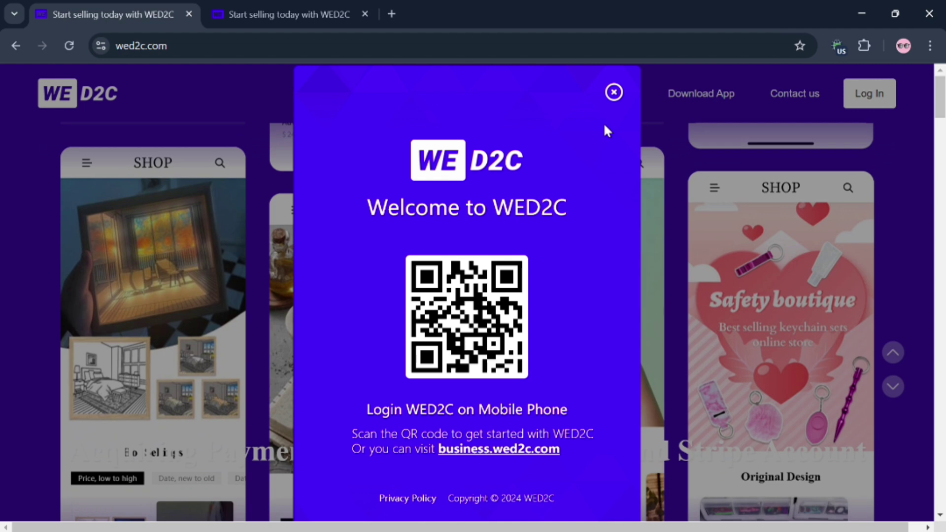
click(283, 10)
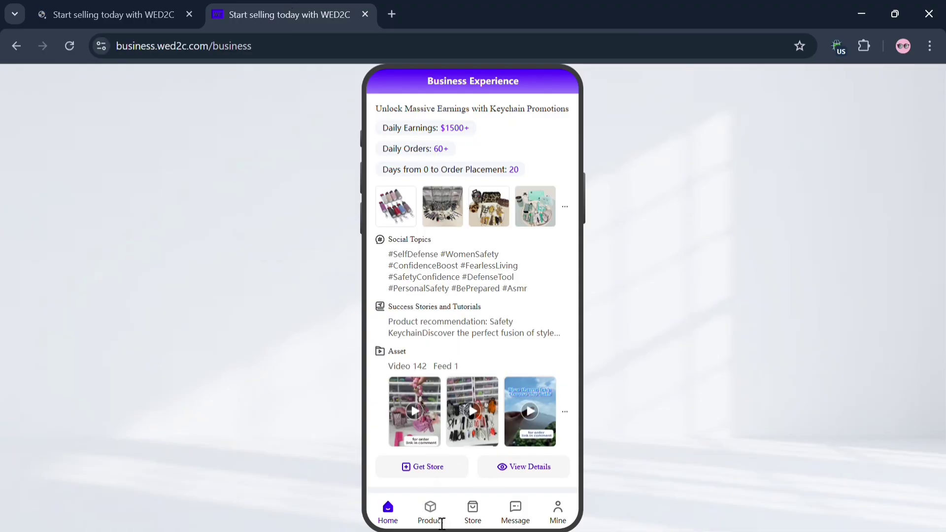
Browse the keychain, pearl and crystal, and kitchen knife promotion cards, then return to the top
scroll(424, 325, down, 6)
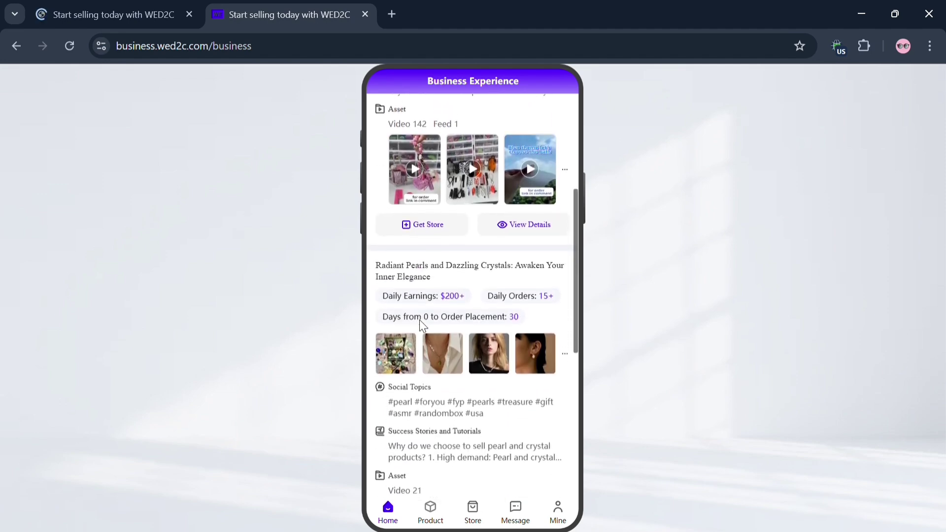
scroll(421, 326, down, 5)
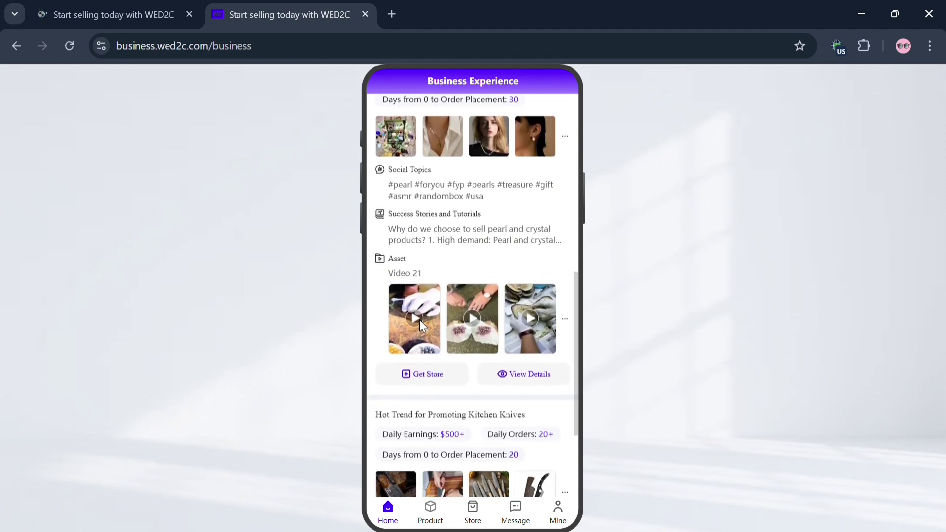
scroll(421, 327, down, 3)
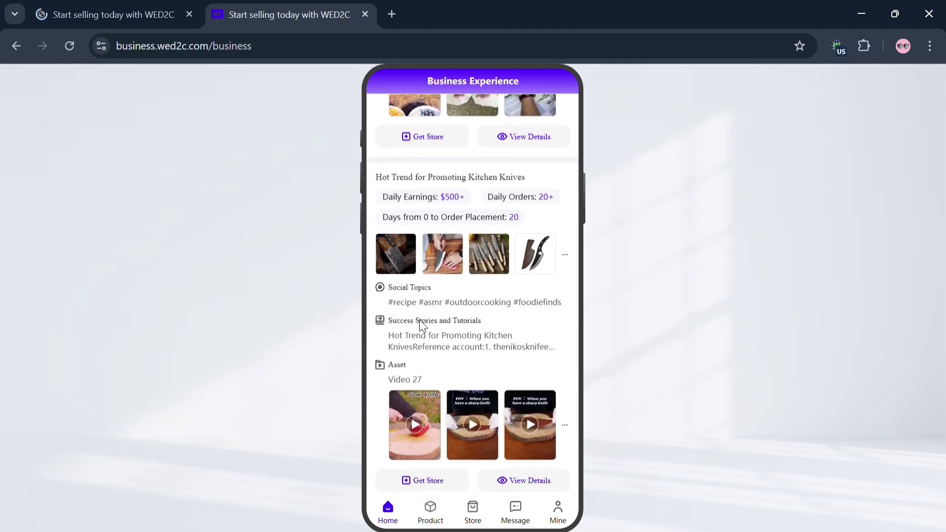
scroll(514, 389, up, 6)
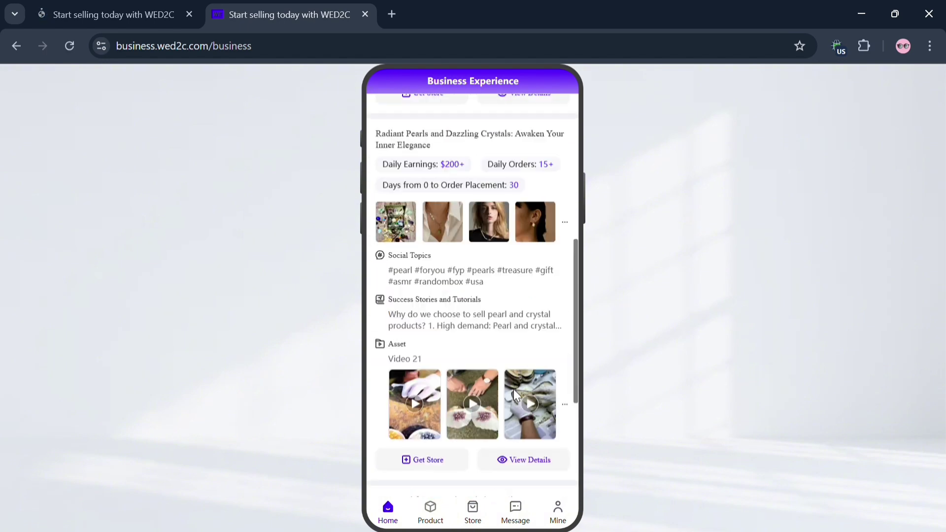
scroll(513, 390, up, 7)
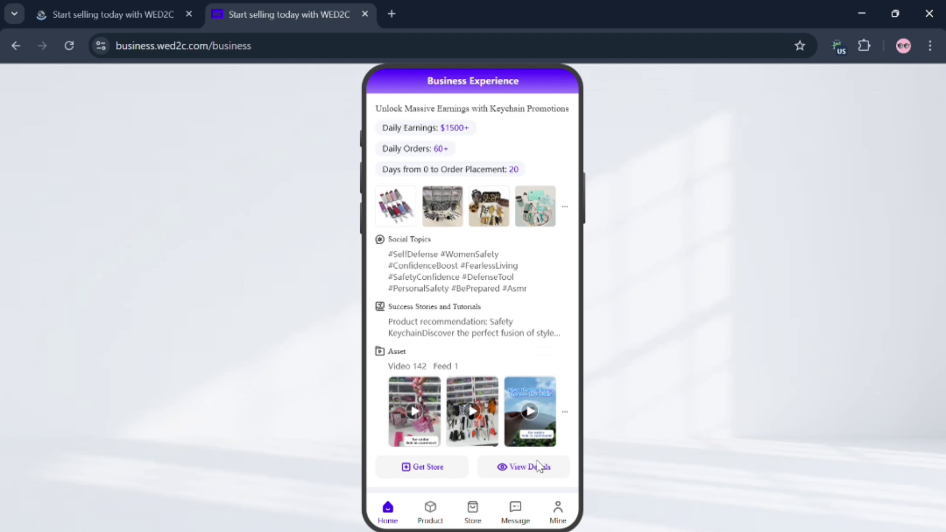
Visit the Product, Store and Messages tabs, ending on the Mine page showing $0.00 sales and balance
click(437, 505)
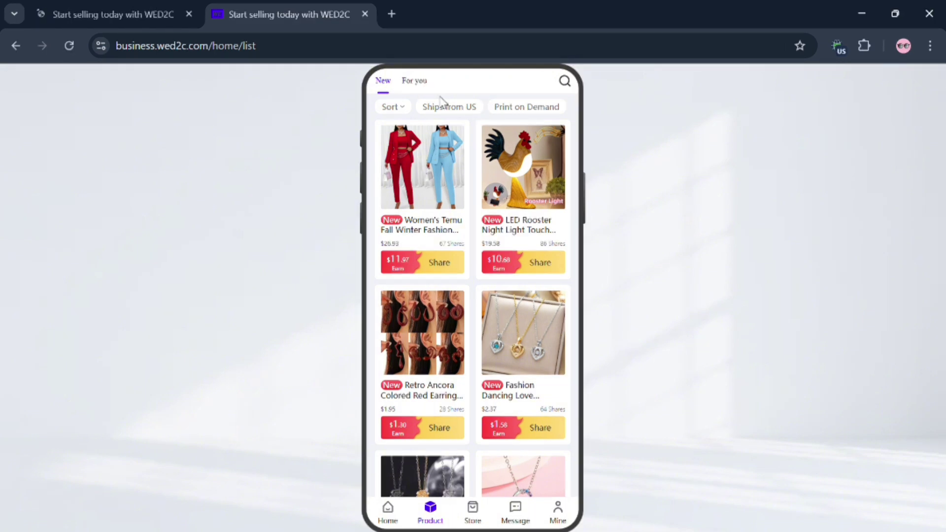
click(481, 519)
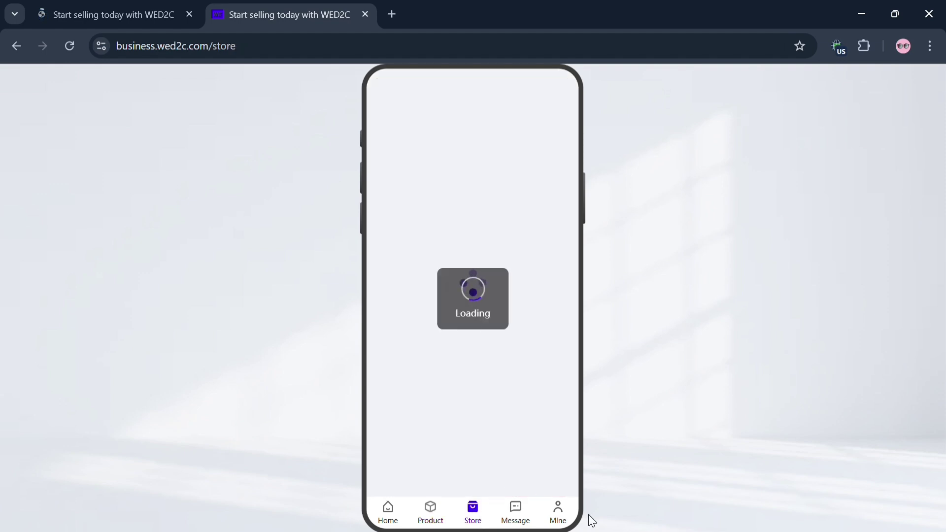
click(522, 516)
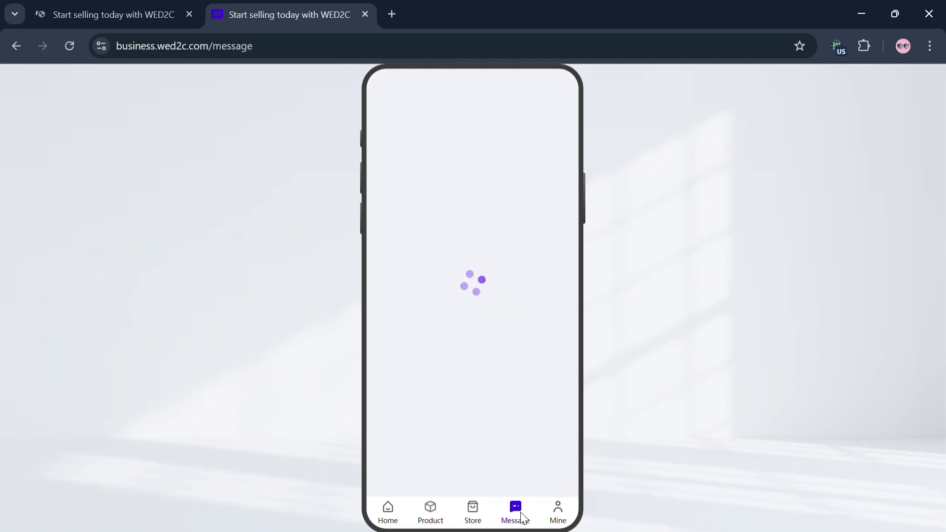
click(563, 511)
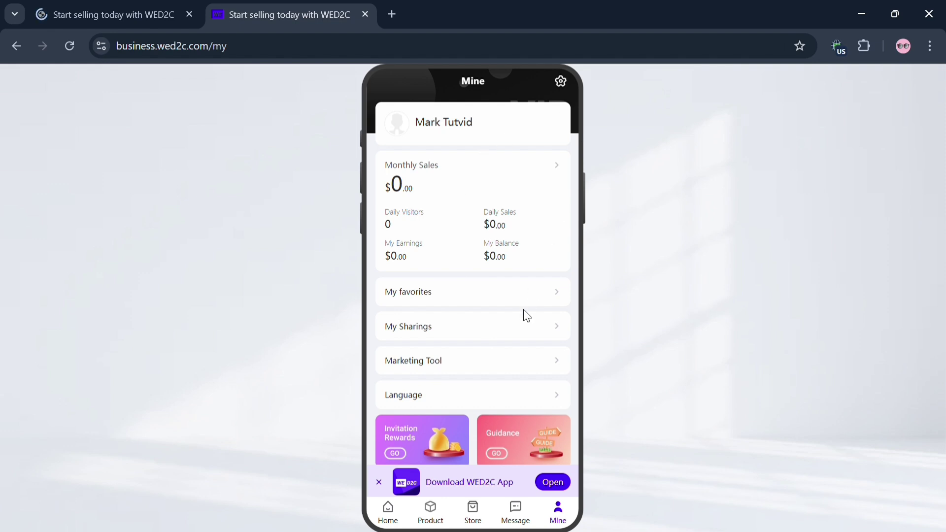
scroll(524, 314, down, 2)
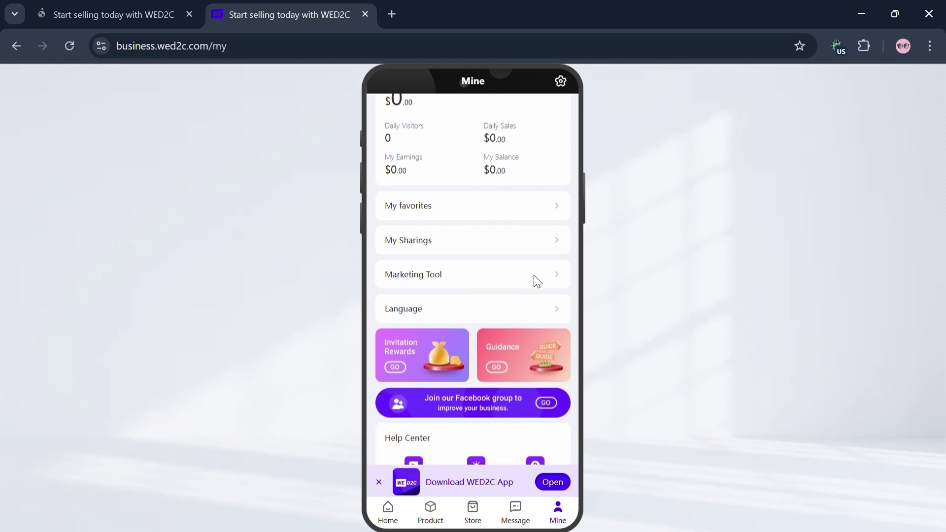
scroll(534, 279, up, 2)
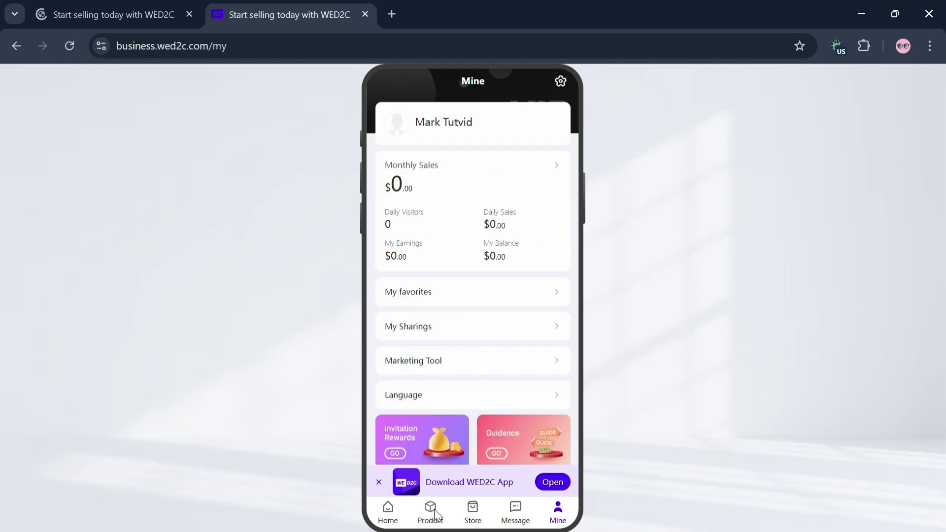
Open the product catalogue and review its sort options and full category list
click(431, 512)
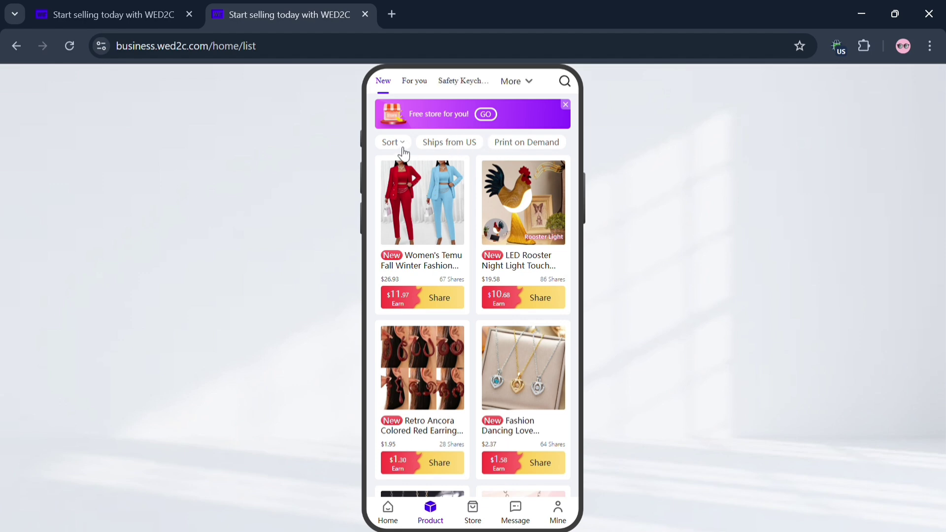
click(403, 148)
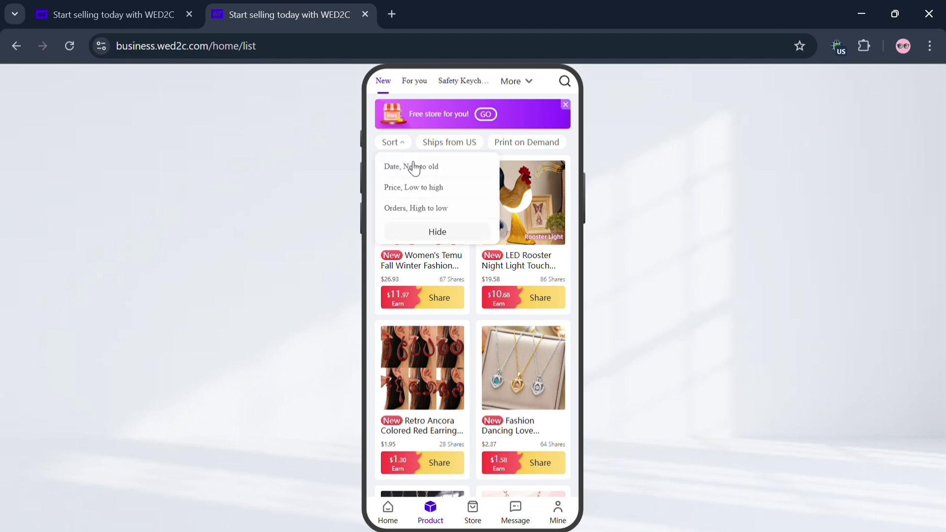
click(541, 128)
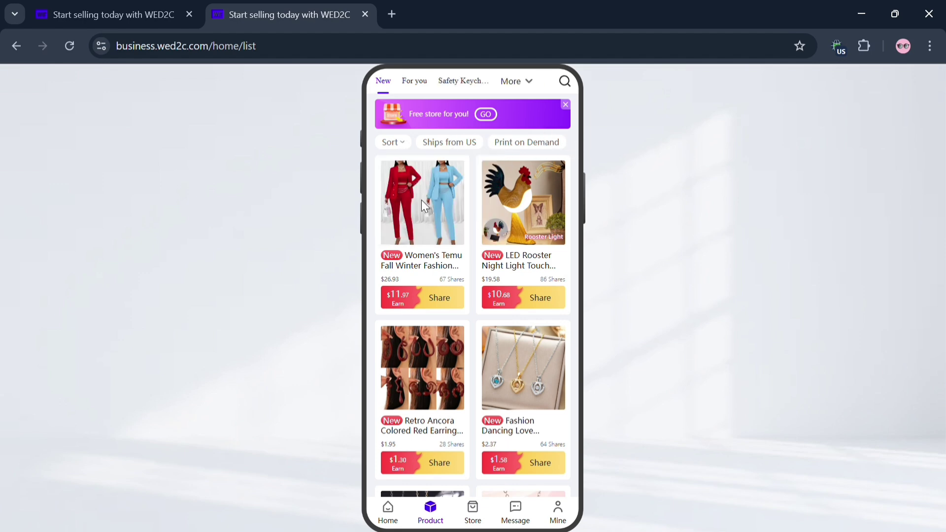
click(521, 82)
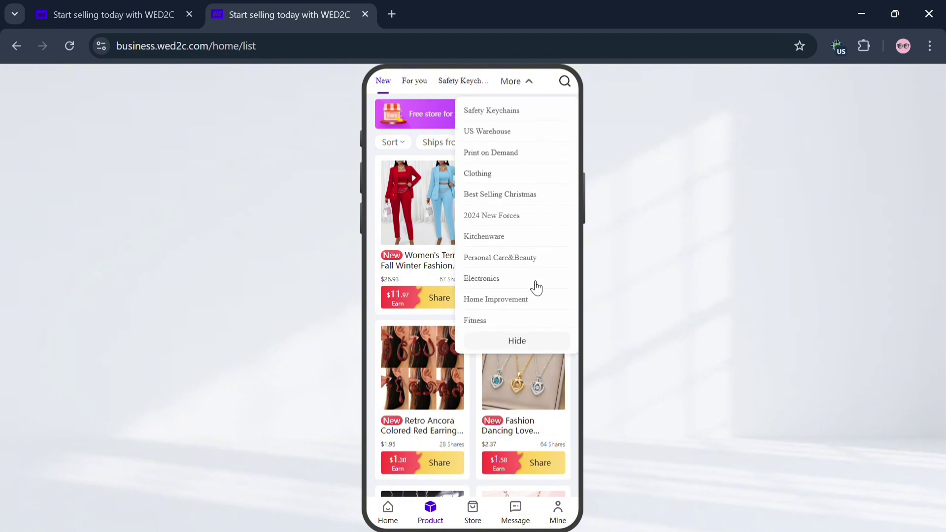
click(404, 90)
Scroll the product grid and open the 18k Gold Detachable Love Necklace listing
scroll(476, 359, down, 5)
scroll(476, 358, down, 5)
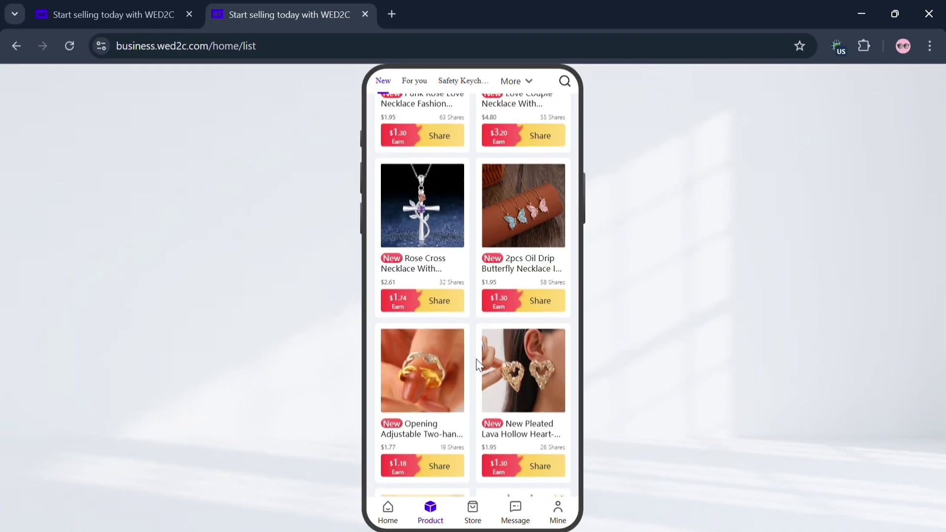
scroll(476, 359, down, 7)
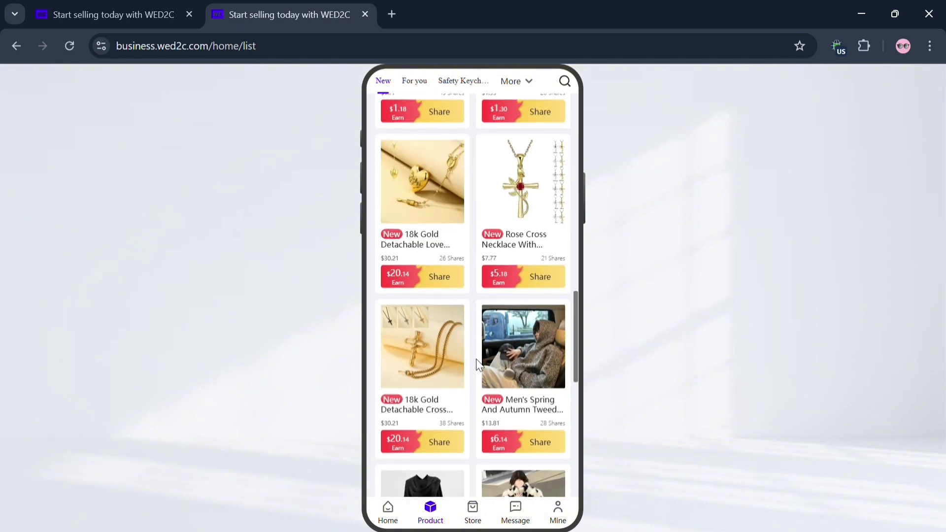
click(430, 193)
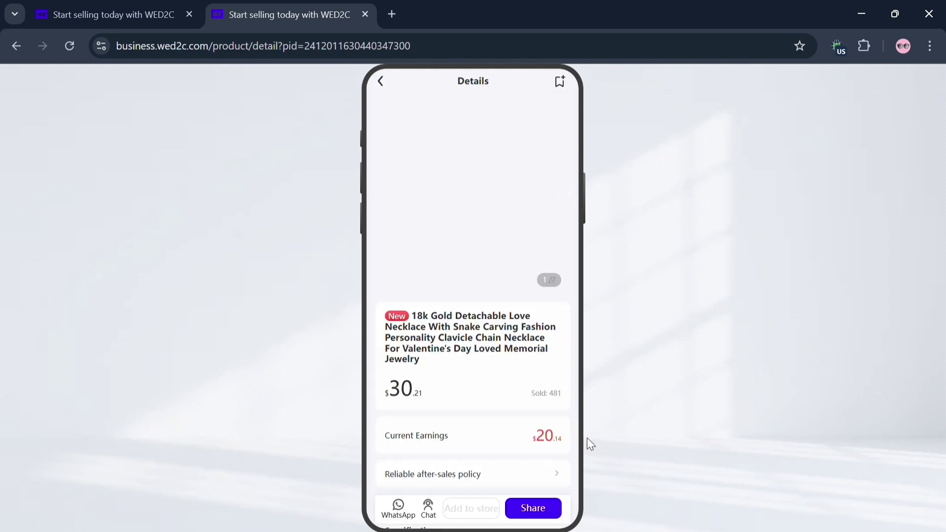
Page through the 18k Gold necklace's three next photos and its details, then start sharing it
scroll(537, 439, down, 3)
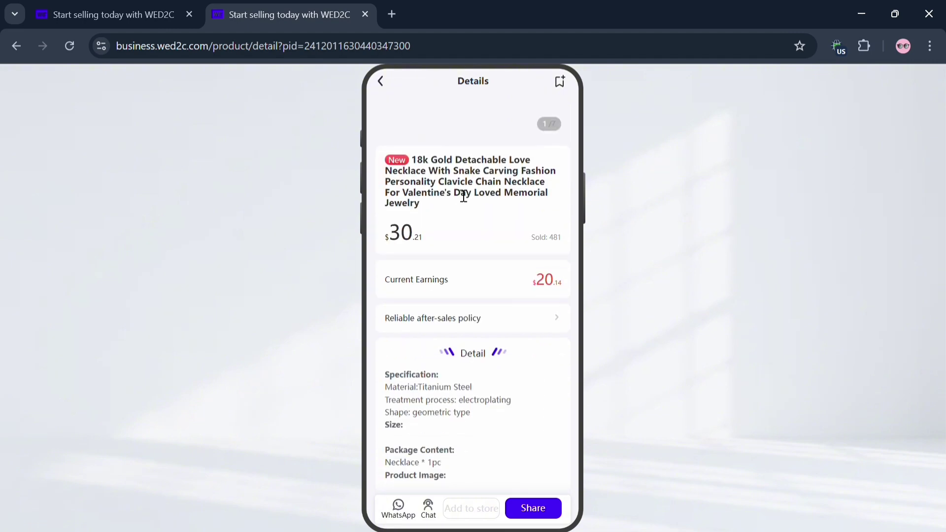
scroll(479, 328, up, 3)
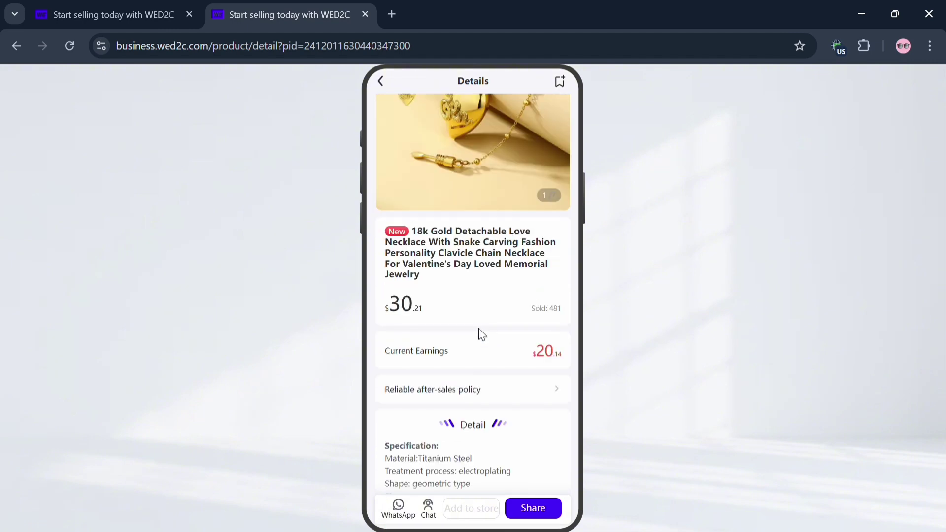
click(570, 198)
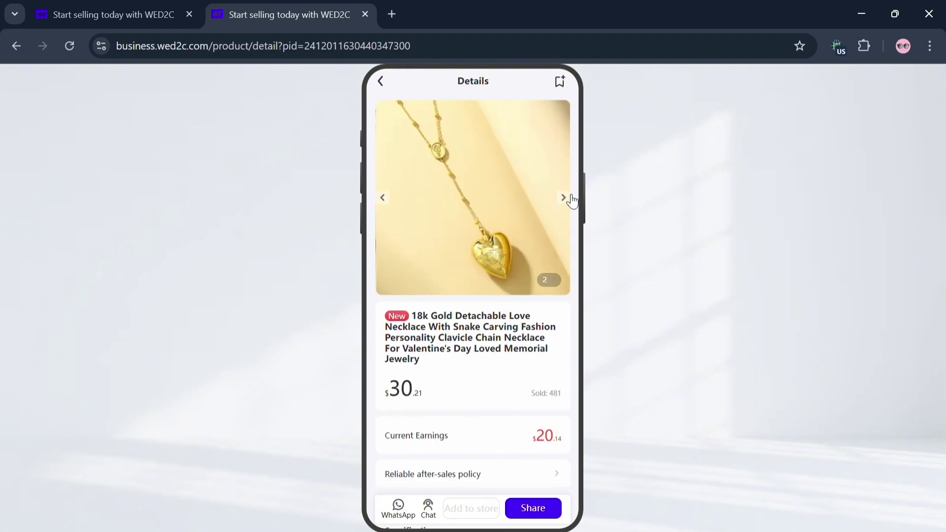
click(571, 198)
click(570, 197)
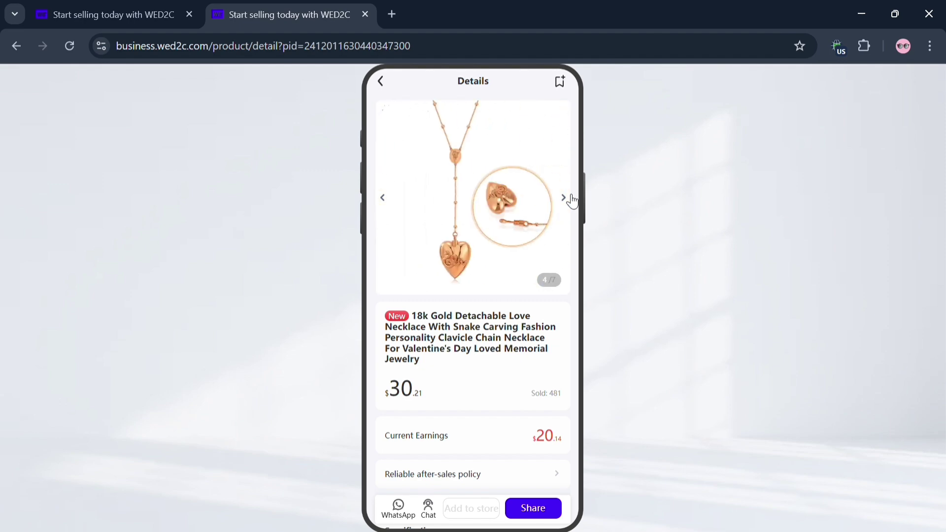
scroll(544, 358, down, 5)
scroll(541, 353, down, 10)
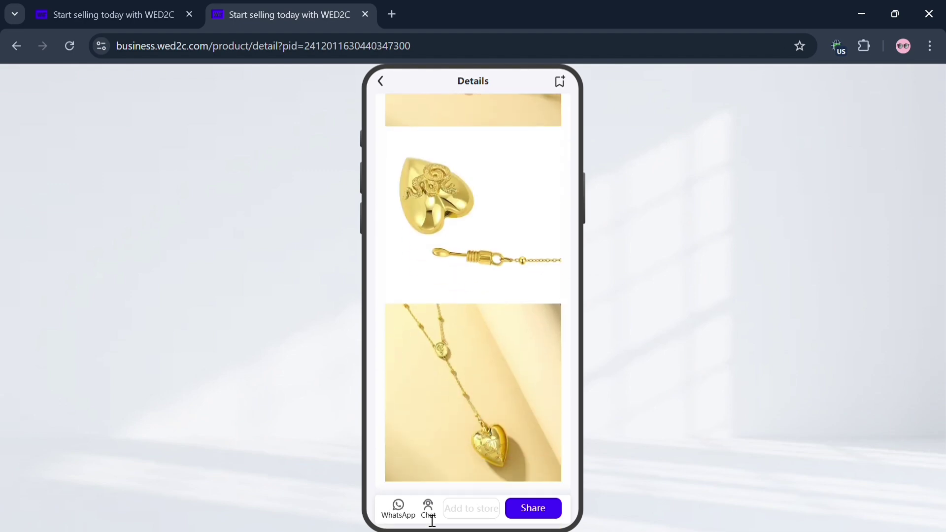
click(554, 512)
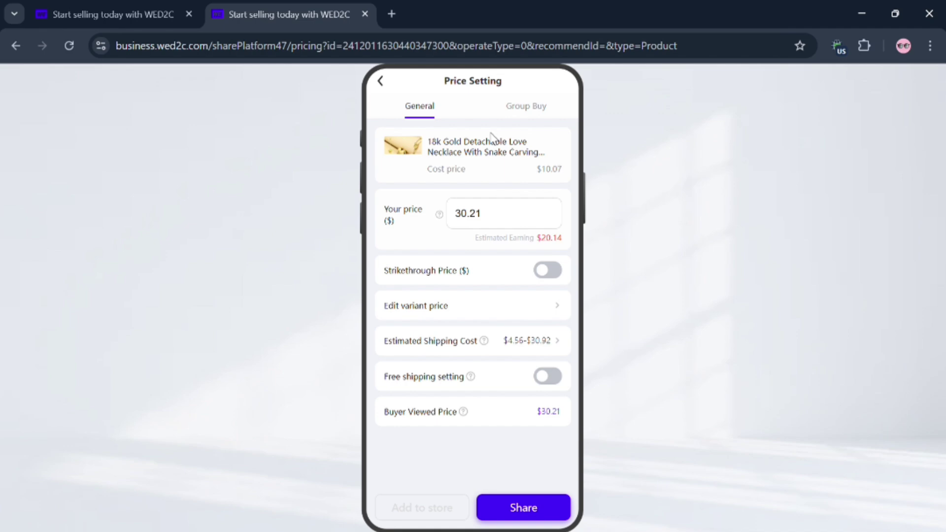
Change the necklace's selling price from 30.21 to 50, giving $39.93 estimated earning
click(552, 208)
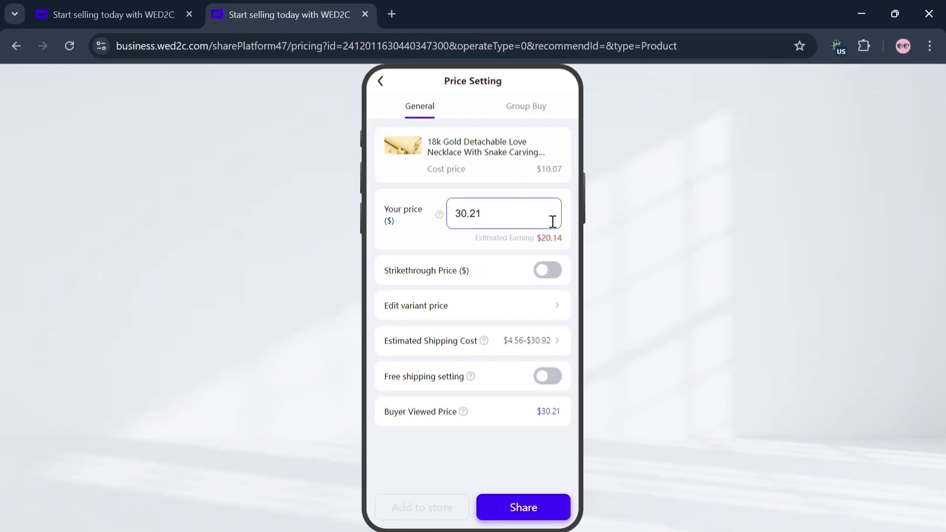
key(BackSpace)
key(BackSpace)
key(BackSpace)
key(BackSpace)
key(BackSpace)
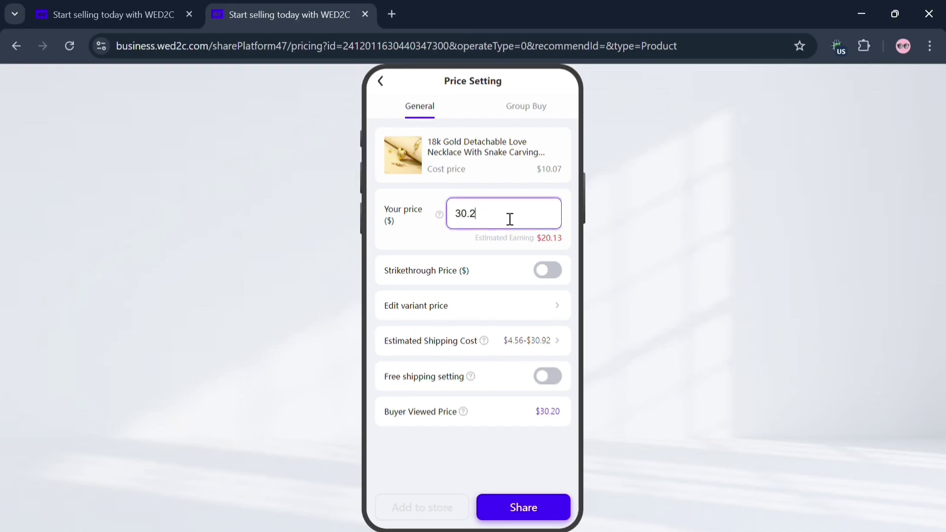
text(50)
click(566, 240)
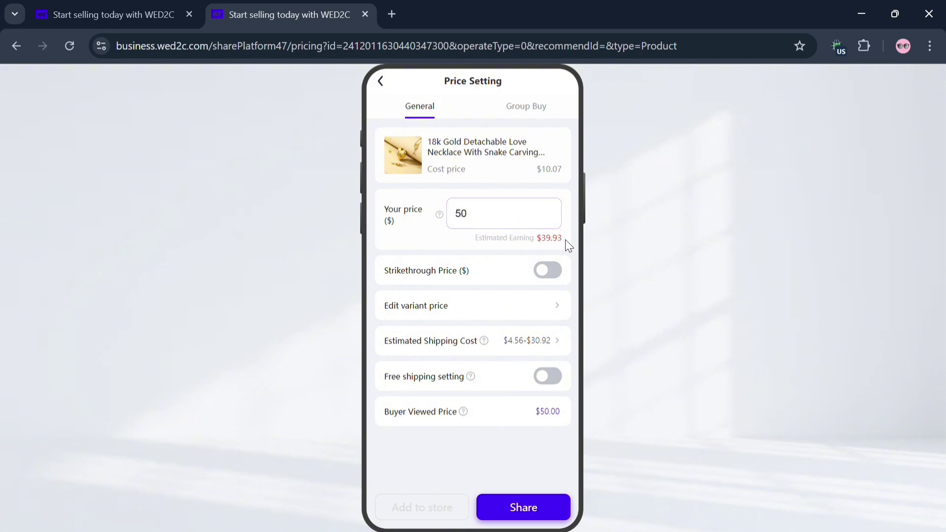
Toggle the strikethrough price on and off and review the estimated shipping cost options
click(553, 270)
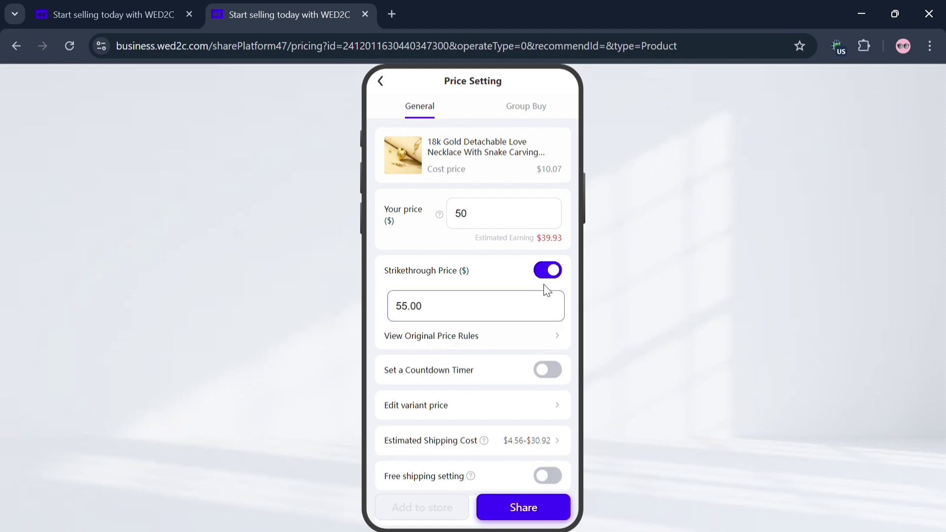
click(547, 272)
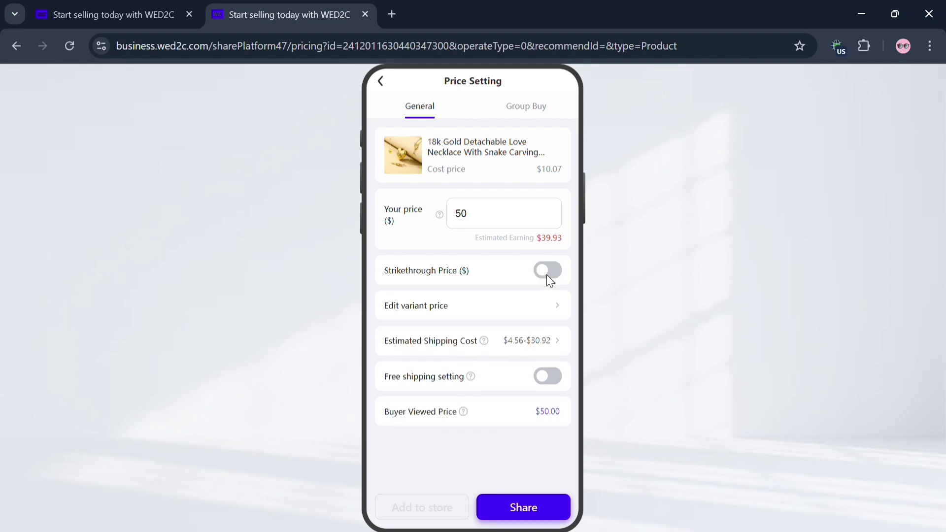
click(563, 341)
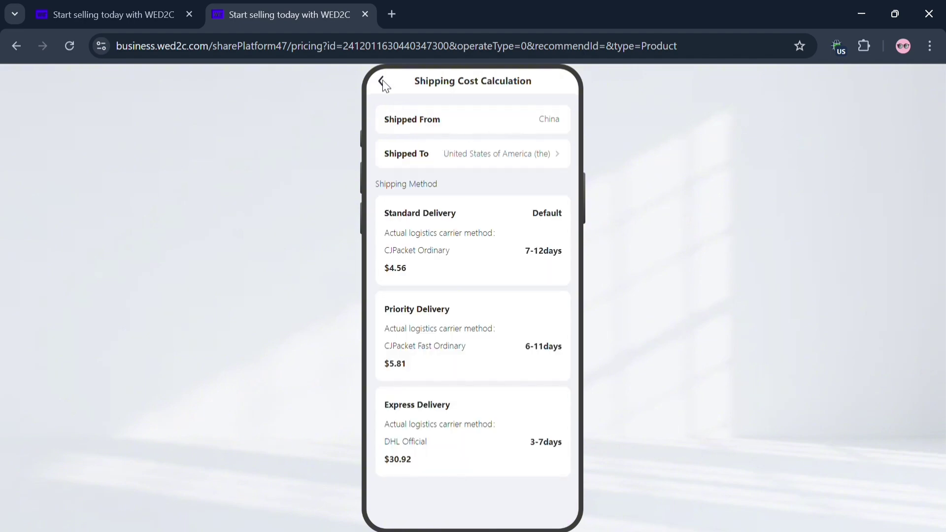
click(382, 81)
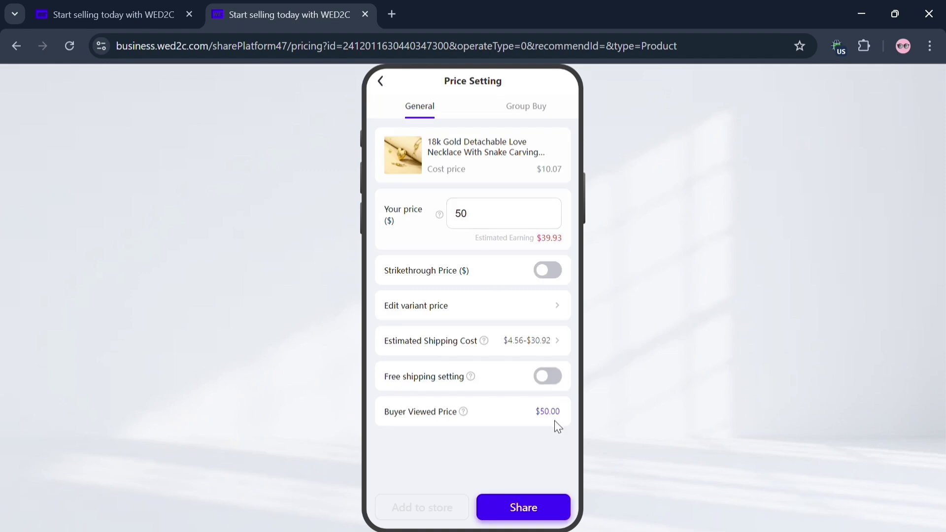
click(537, 114)
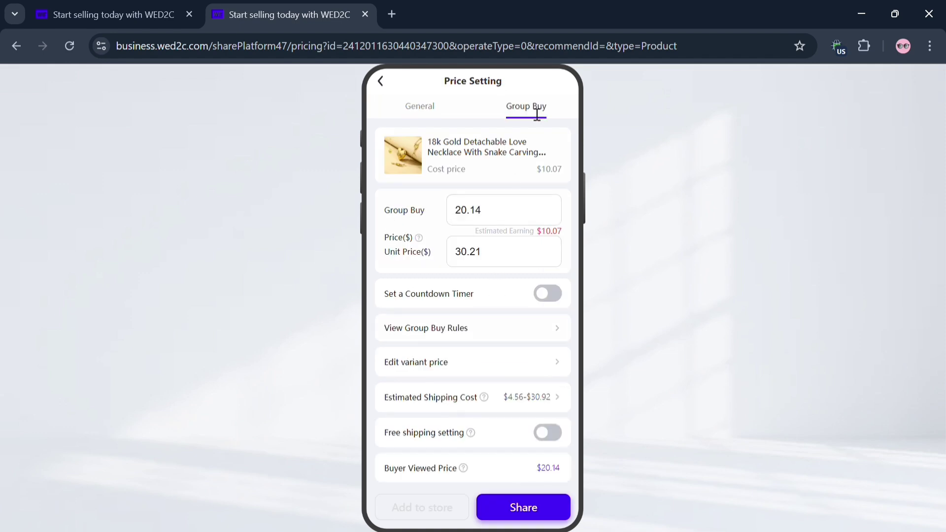
Replace the 20.14 group-buy price with 40, for $29.93 estimated earning
click(542, 220)
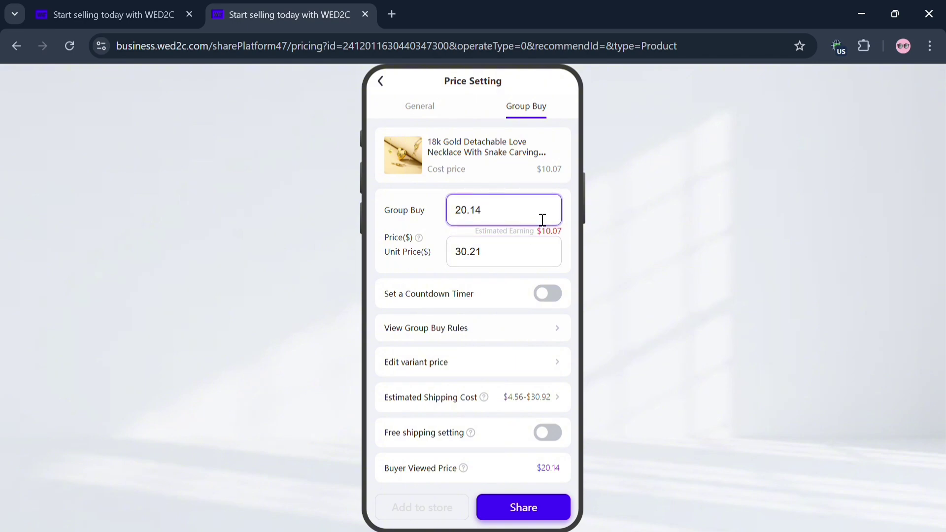
key(BackSpace)
key(BackSpace)
key(BackSpace)
key(BackSpace)
text(40)
key(Tab)
scroll(570, 264, down, 1)
scroll(570, 263, up, 1)
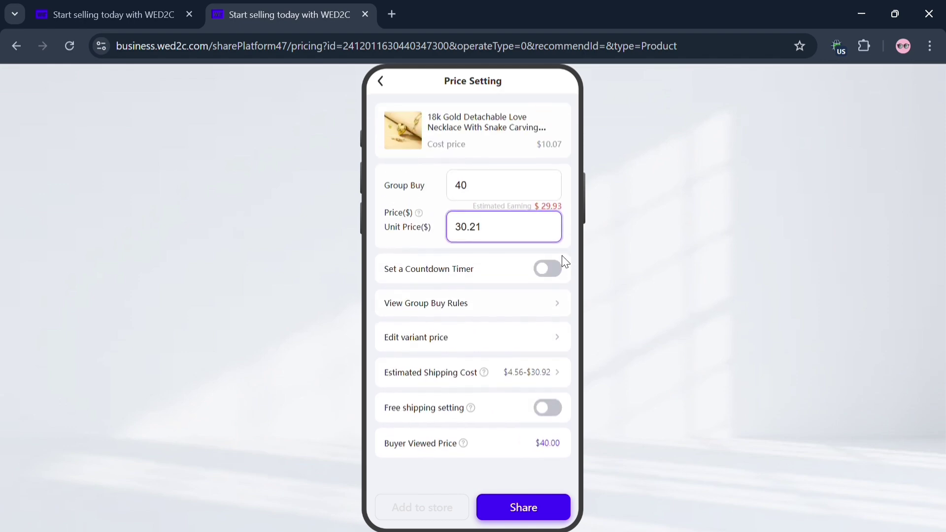
Confirm the Gold, Silver and Rose Gold variants each show 40, then return to General pricing
click(531, 339)
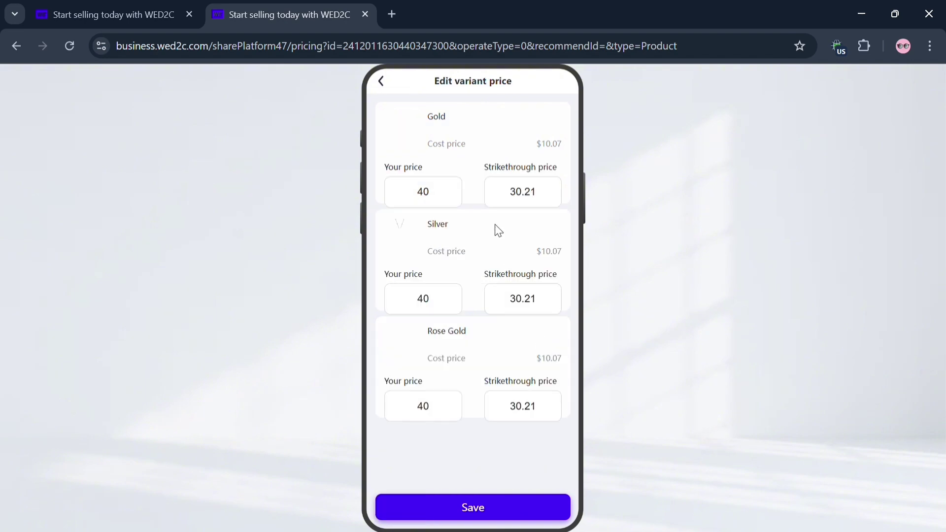
click(381, 82)
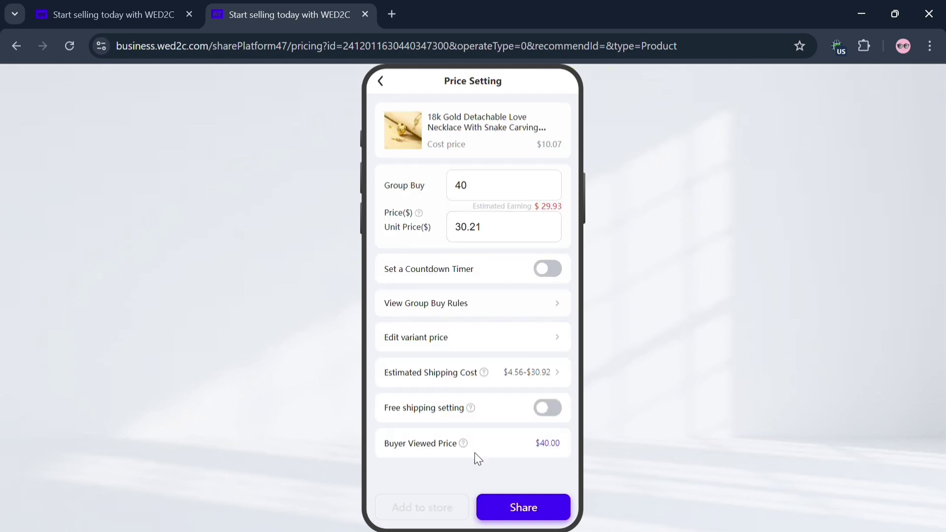
click(389, 90)
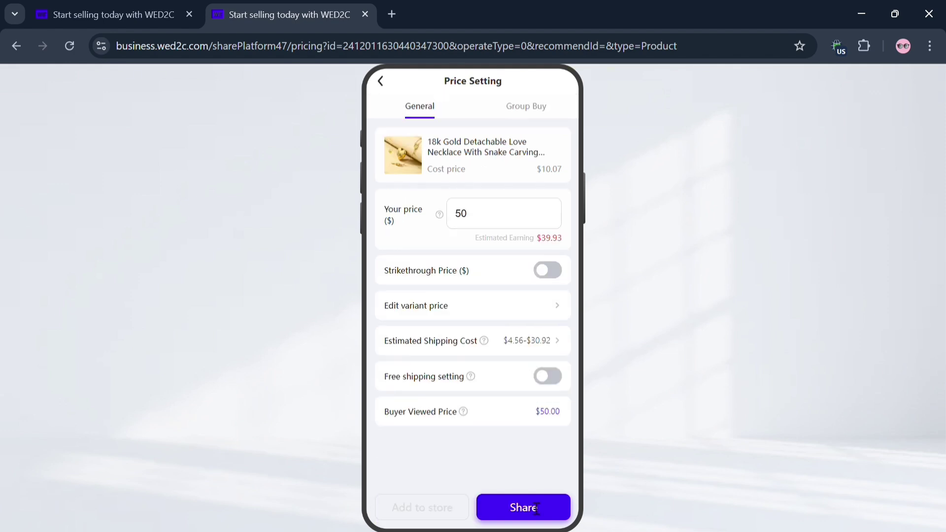
Share the necklace at $50, copy its share link, add a QR code, then go back
click(539, 507)
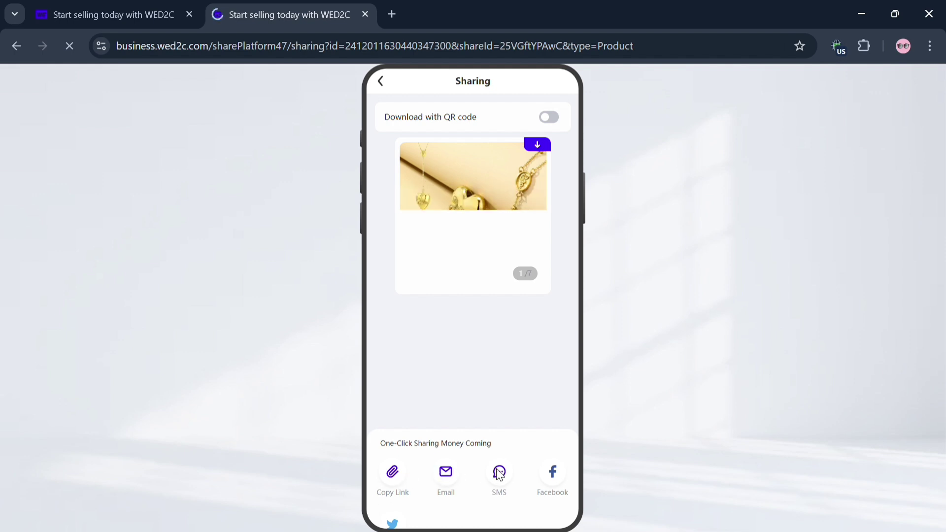
click(392, 473)
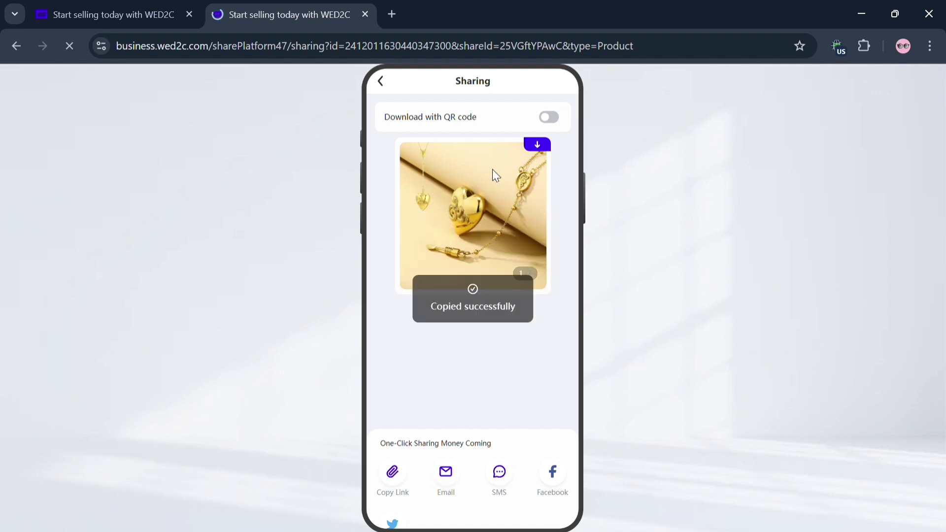
click(550, 119)
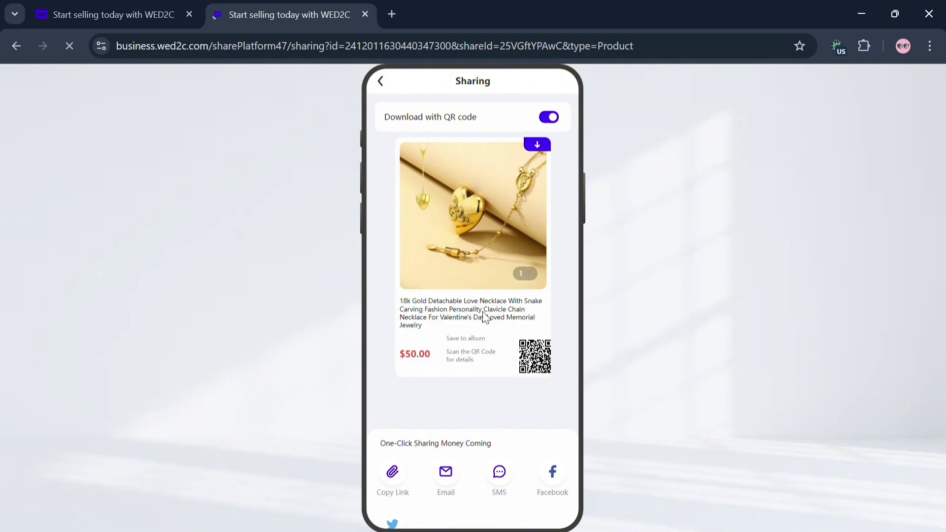
click(381, 80)
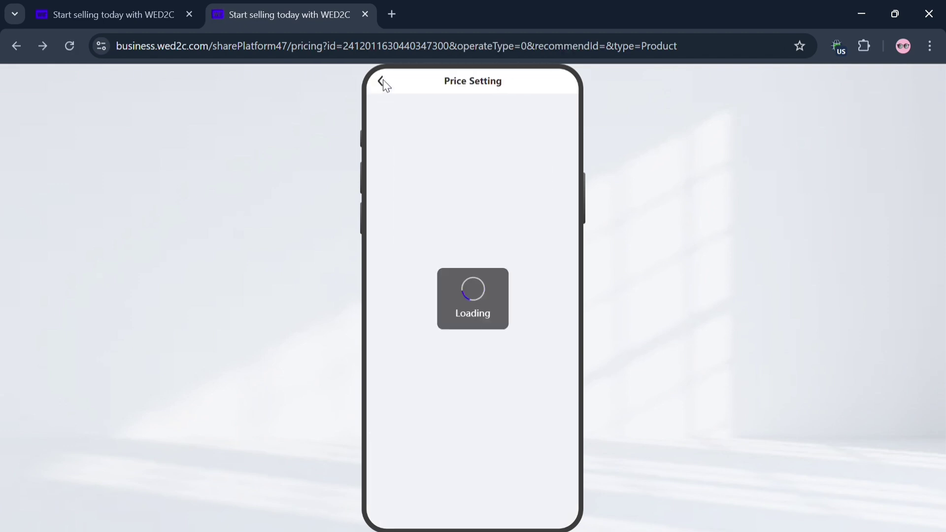
Leave the necklace's pricing, browse the Store page, and open Store Guidance for Newbies
click(382, 81)
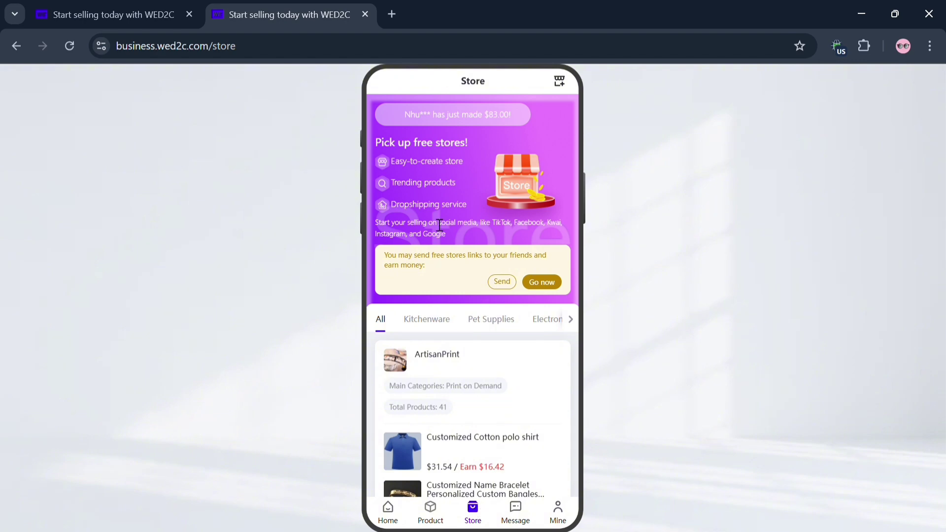
scroll(493, 377, down, 9)
scroll(493, 377, up, 5)
scroll(493, 377, up, 3)
click(560, 81)
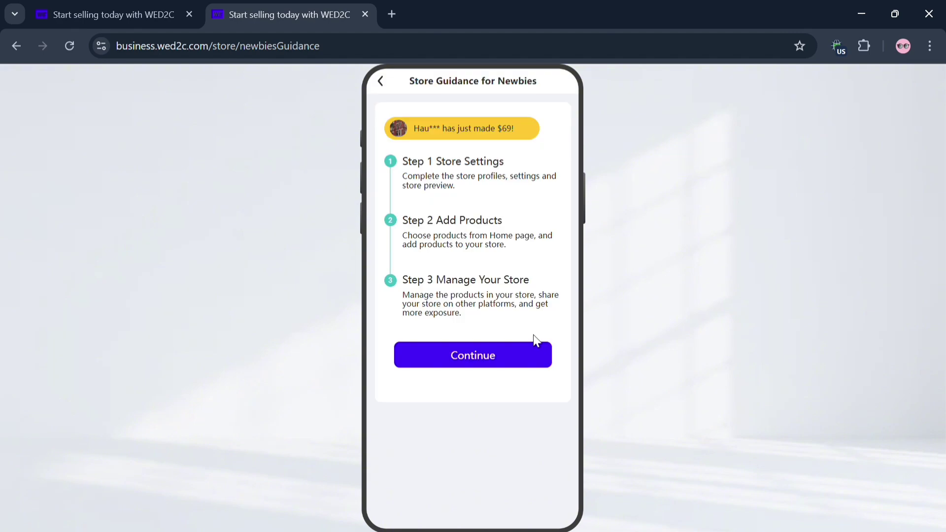
Continue past the guide, enter BronxM as both store name and URL, and activate it
click(520, 362)
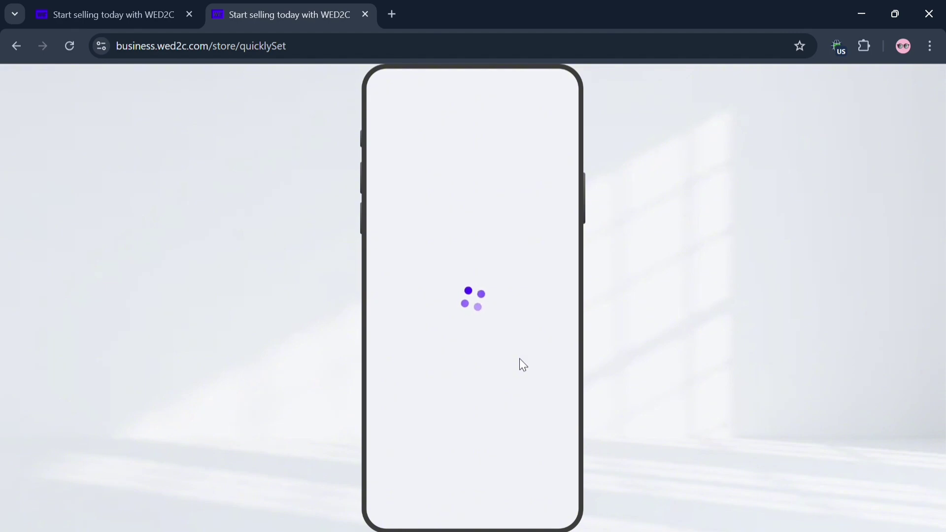
click(484, 162)
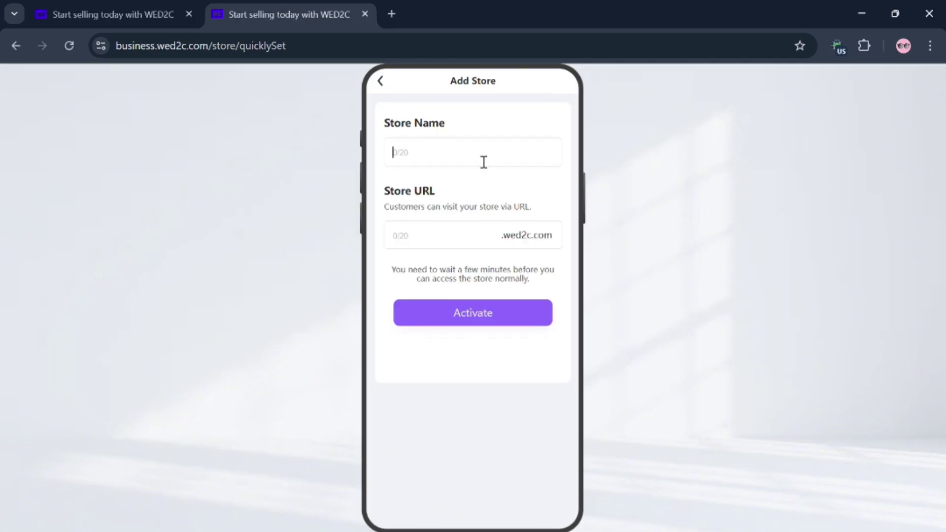
text(Bronx)
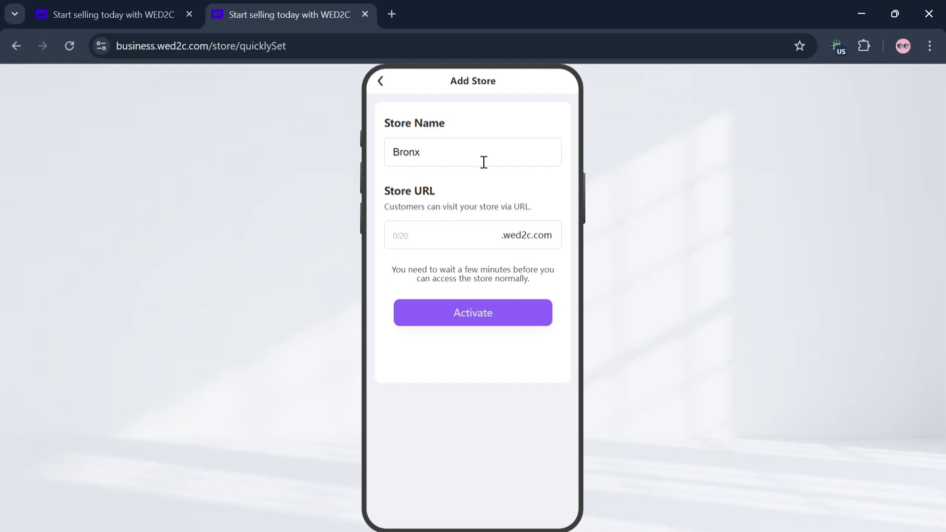
text(M)
click(488, 245)
text(BronxM)
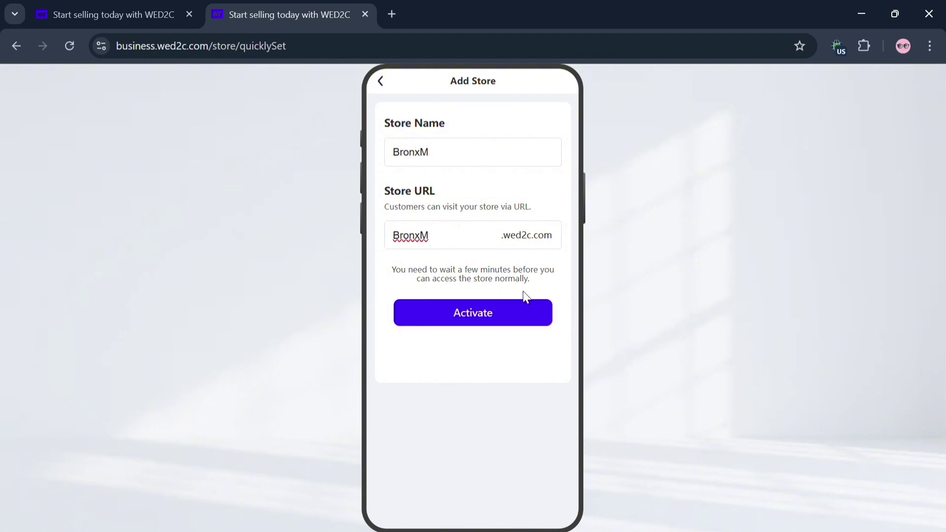
click(533, 313)
click(482, 314)
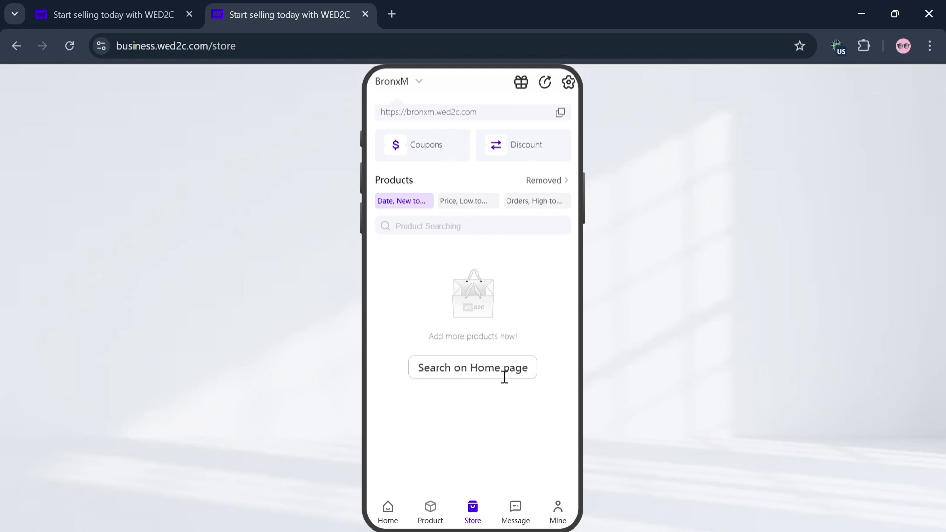
Find the Men's Spring And Autumn Tweed Loose Pullover on the home page and open its Price Setting page
click(505, 378)
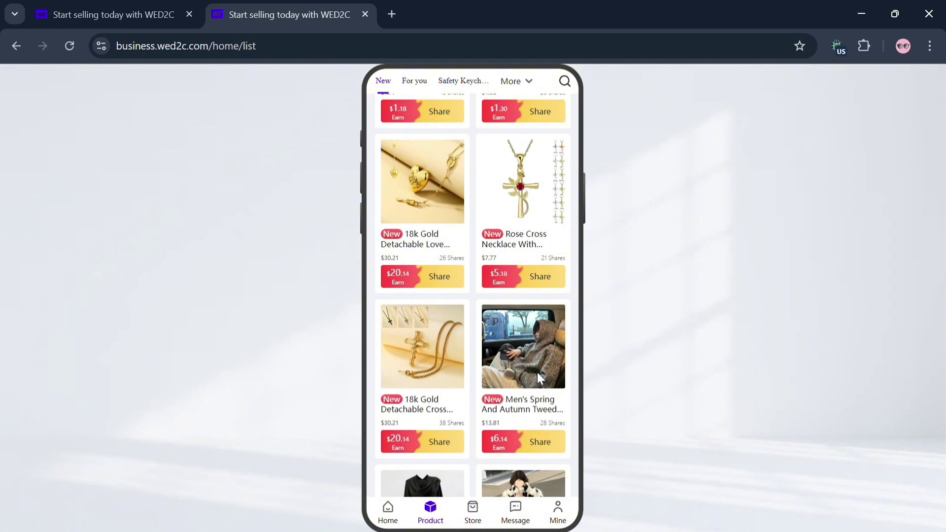
click(516, 353)
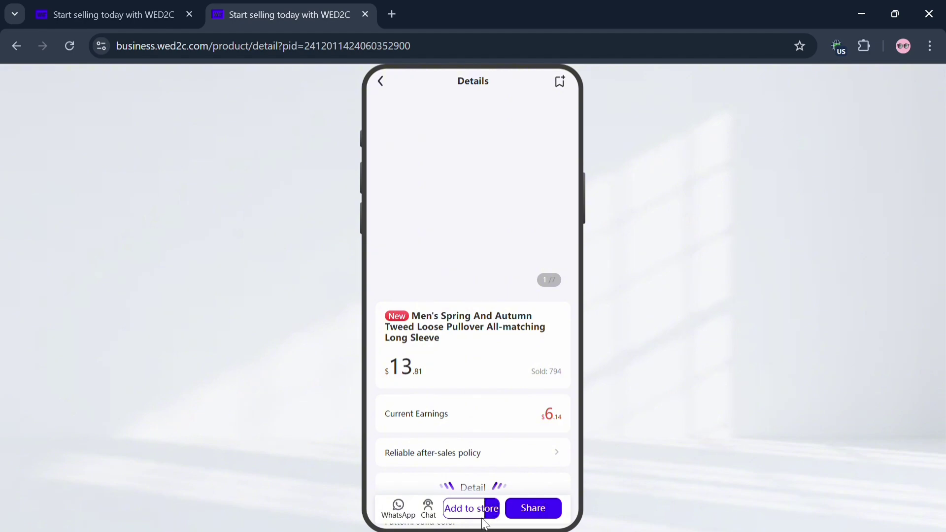
click(466, 509)
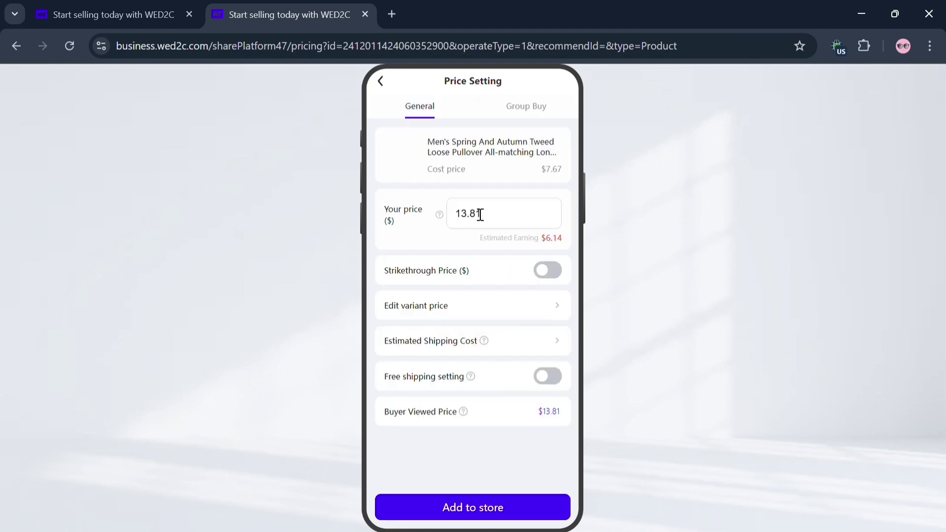
Change the tweed pullover's selling price from $13.81 to $20
click(382, 81)
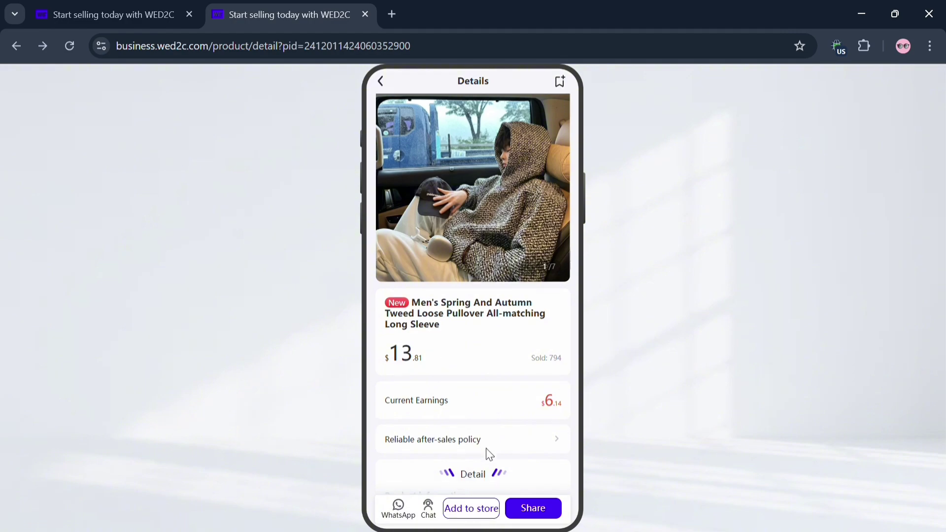
scroll(486, 453, down, 7)
scroll(486, 452, up, 7)
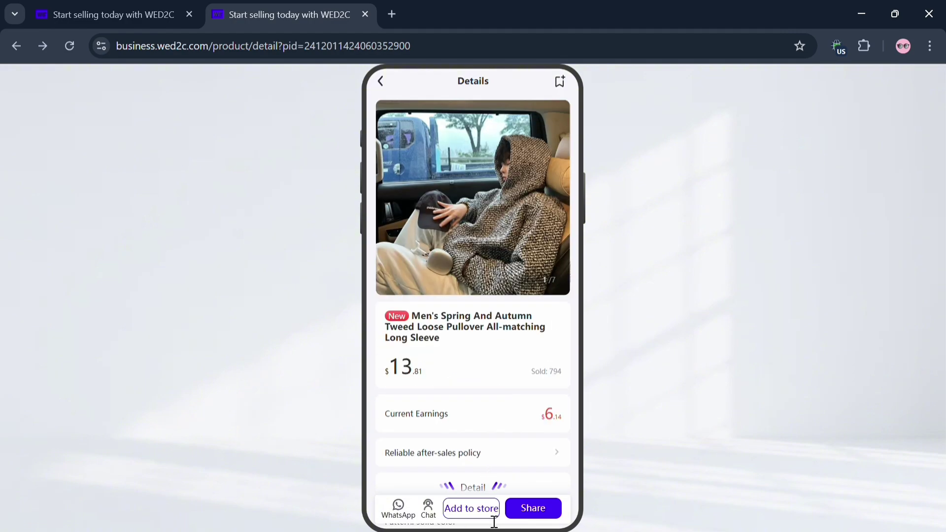
scroll(496, 449, down, 7)
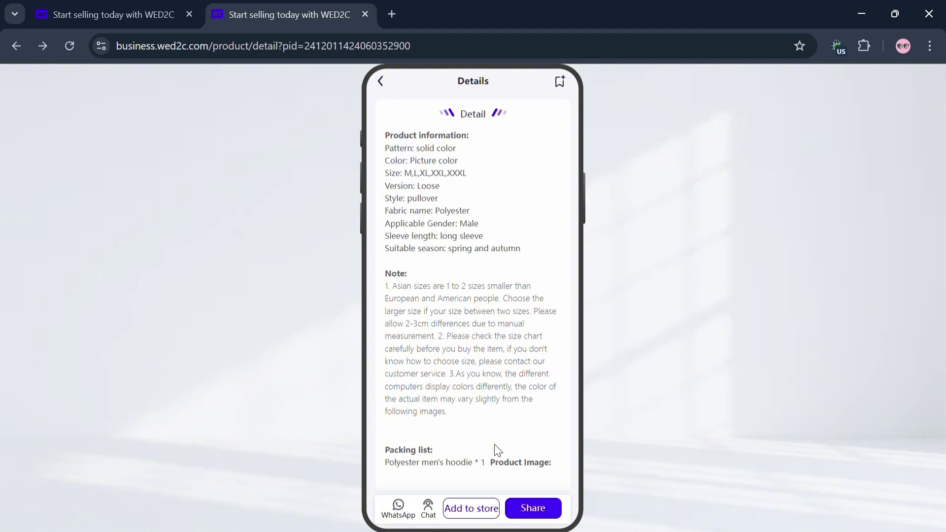
click(488, 510)
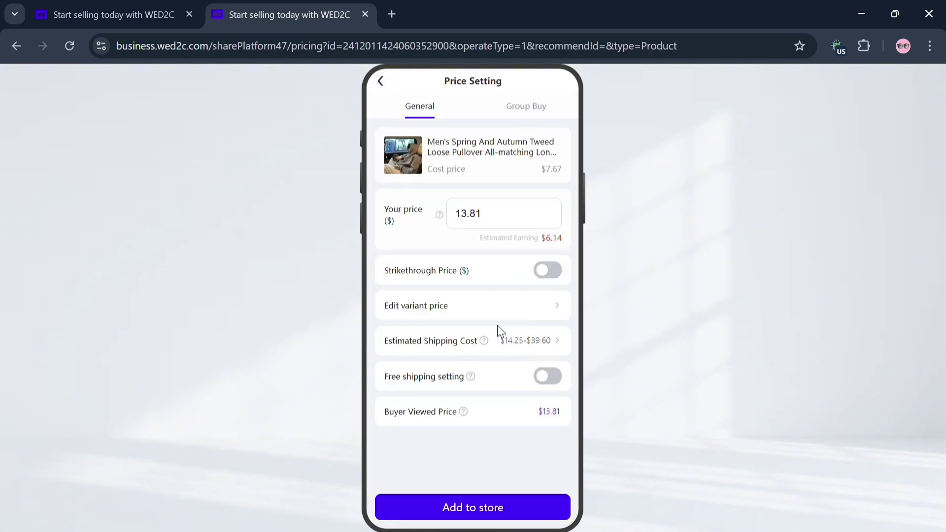
click(503, 226)
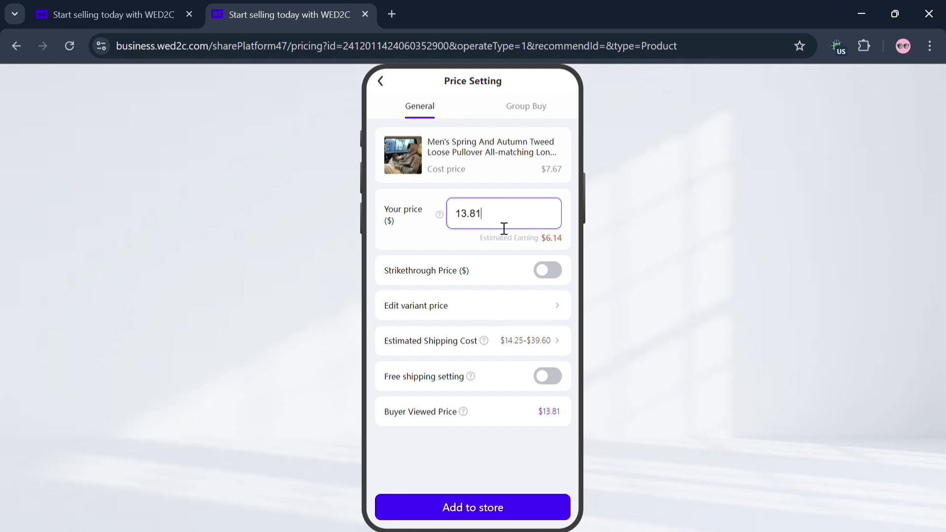
double_click(503, 228)
text(20)
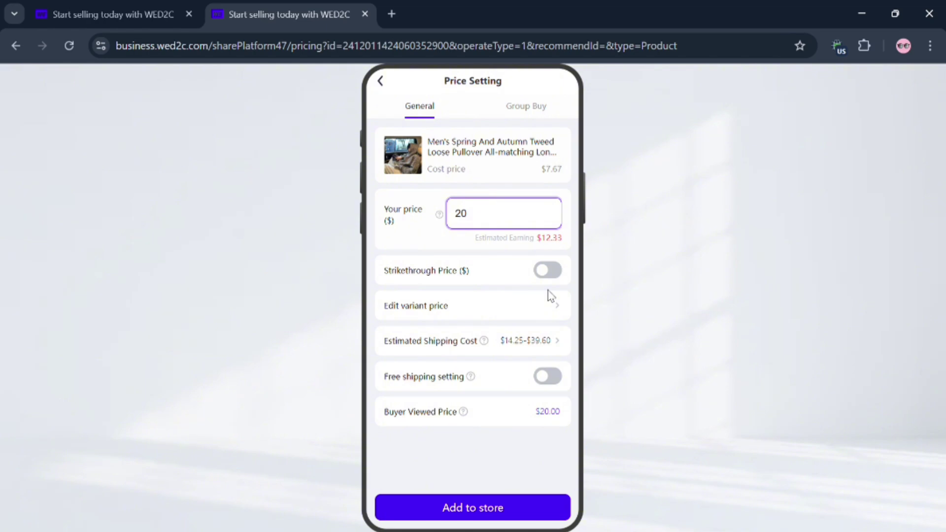
Price the L variant at $25, save it, and add the pullover to the store
click(555, 307)
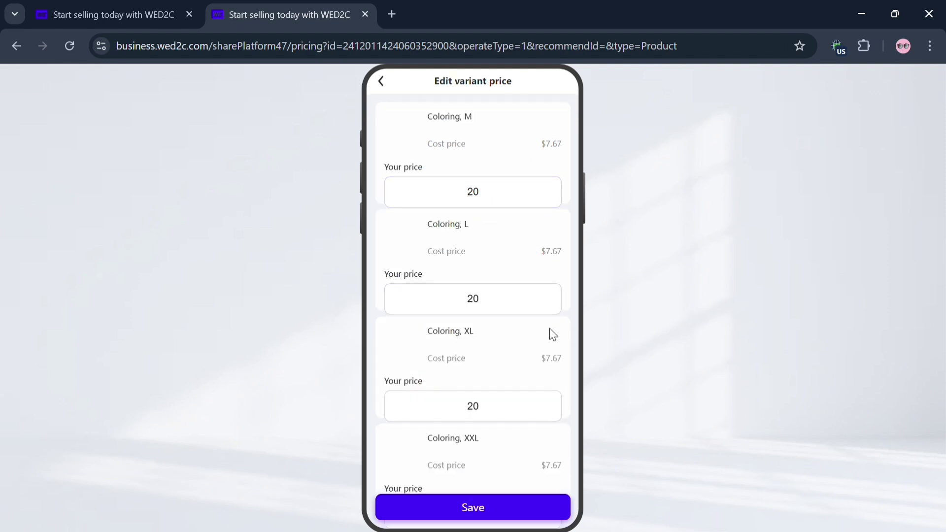
click(551, 314)
key(BackSpace)
text(5)
scroll(537, 345, down, 3)
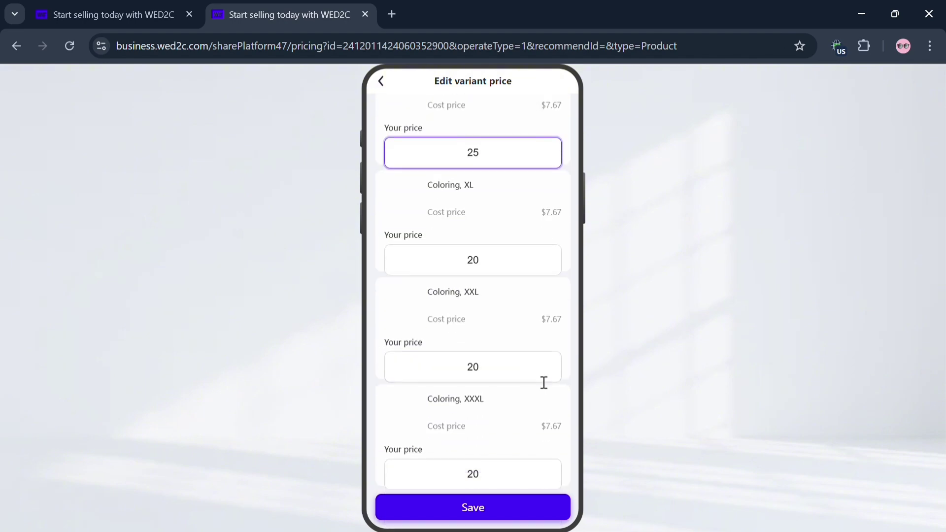
click(505, 508)
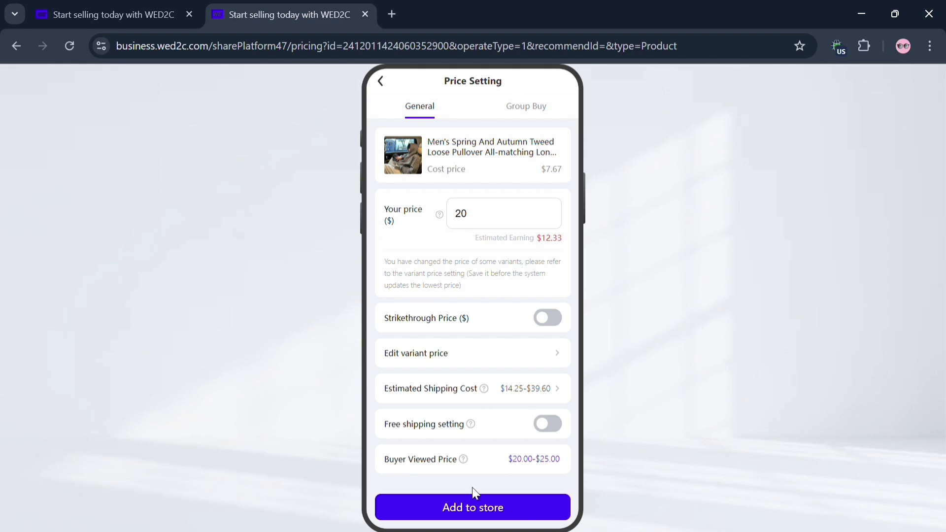
click(472, 507)
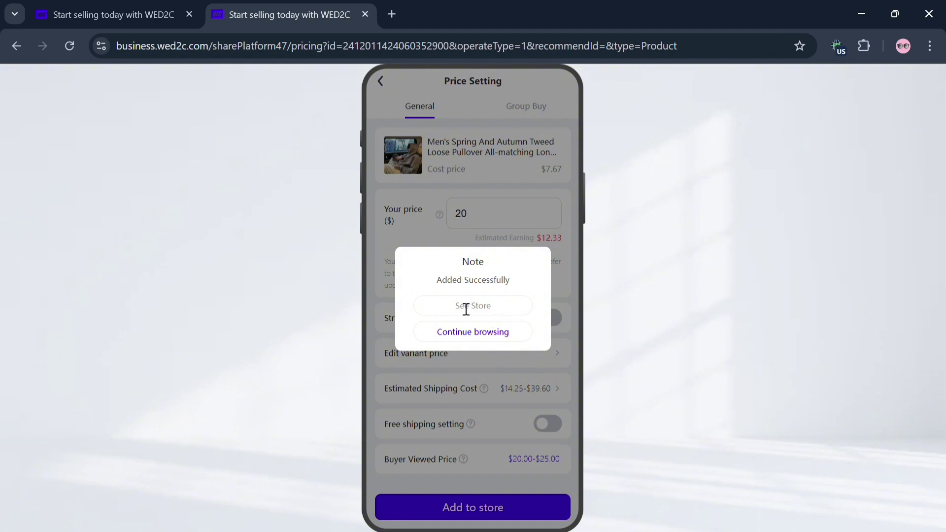
click(436, 309)
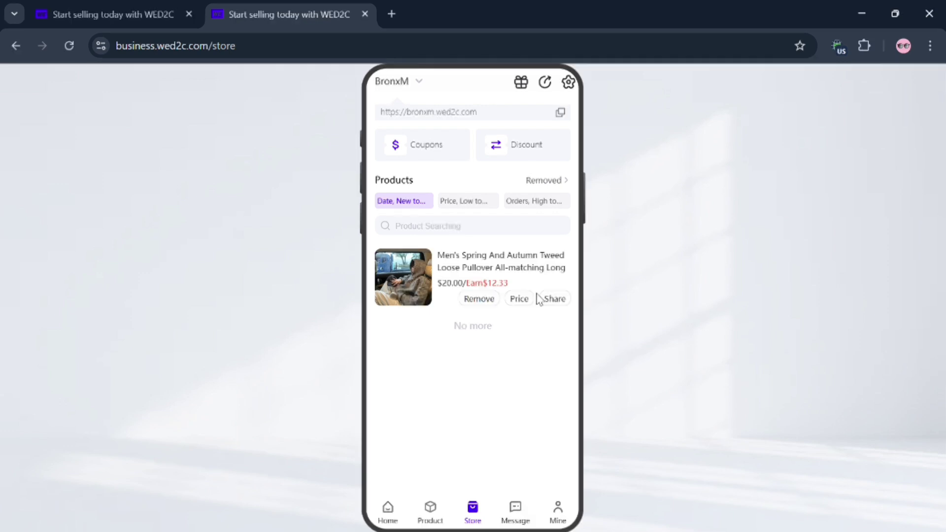
Preview the pullover's sharing options in BronxM, then visit Messages and the Mine account page
click(557, 299)
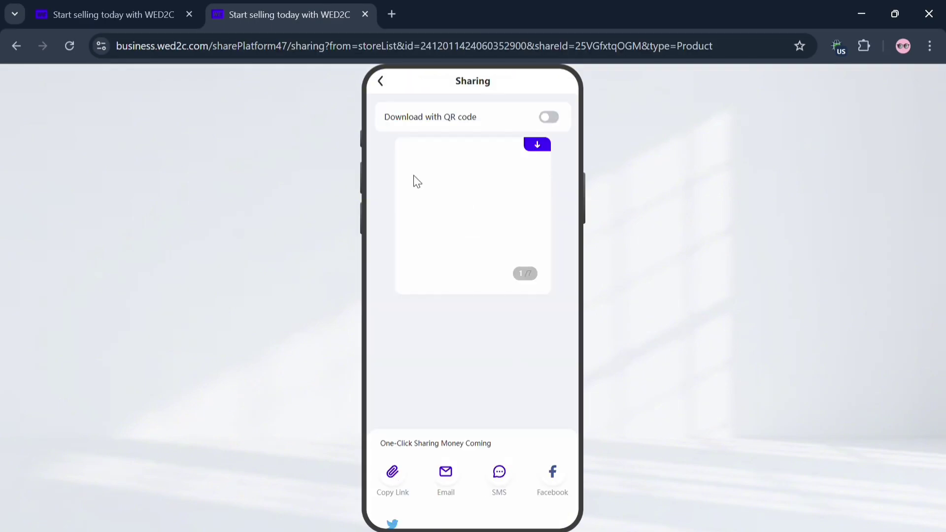
click(380, 82)
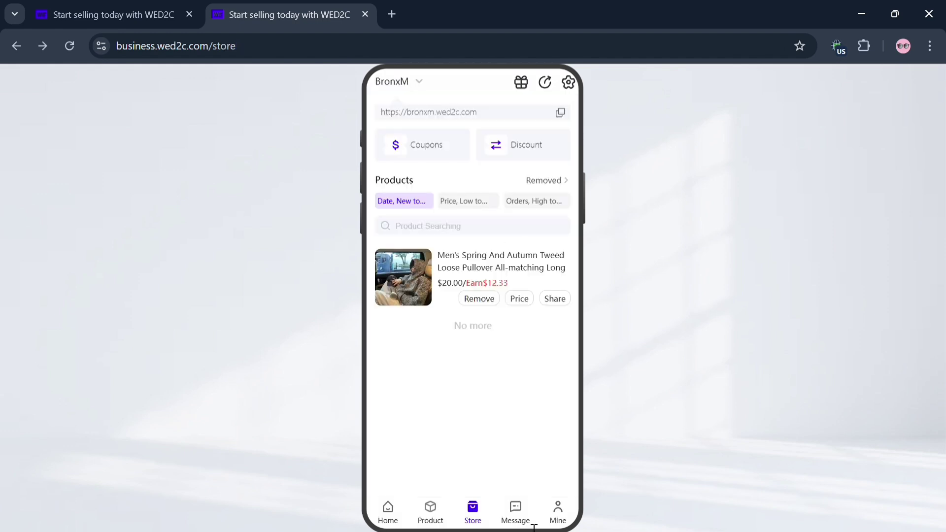
click(522, 513)
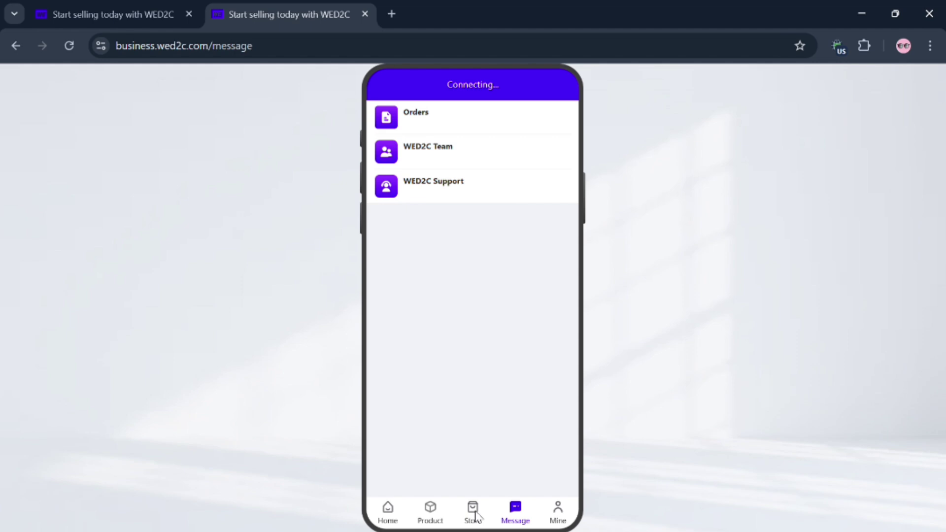
click(557, 513)
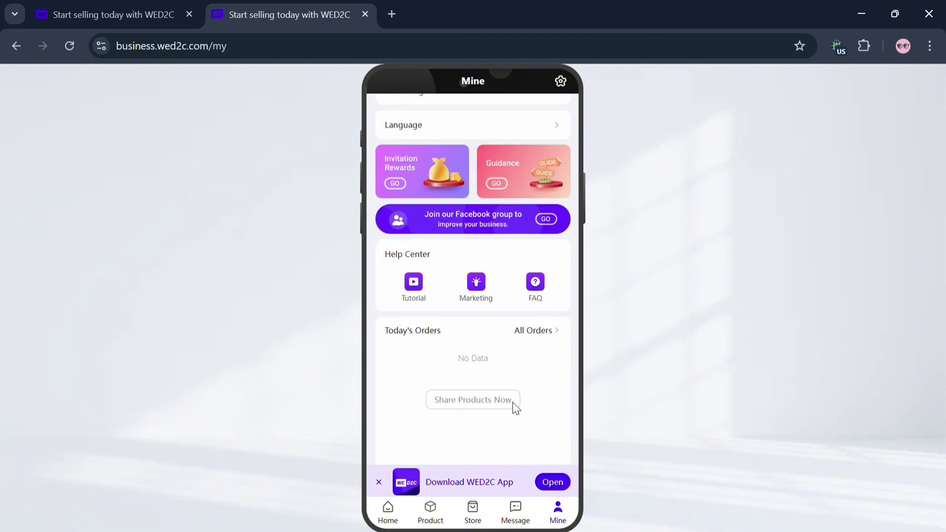
scroll(532, 355, up, 5)
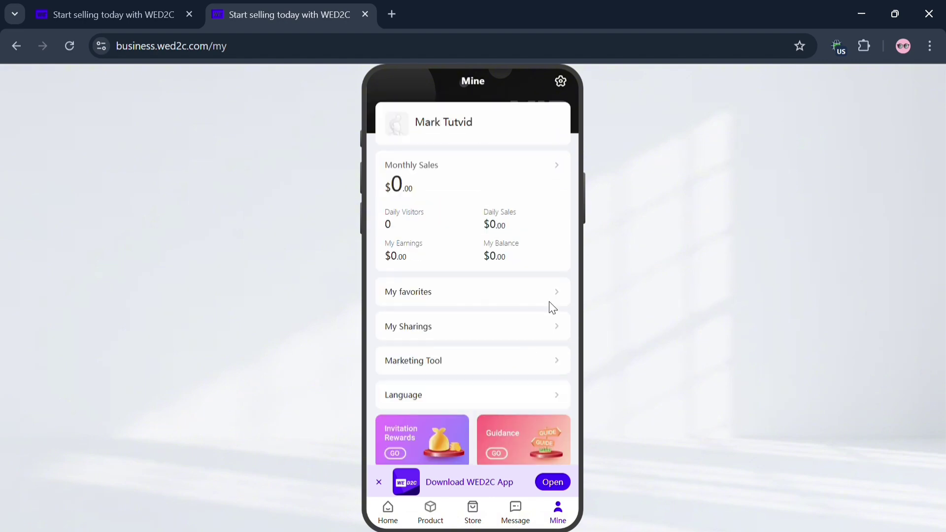